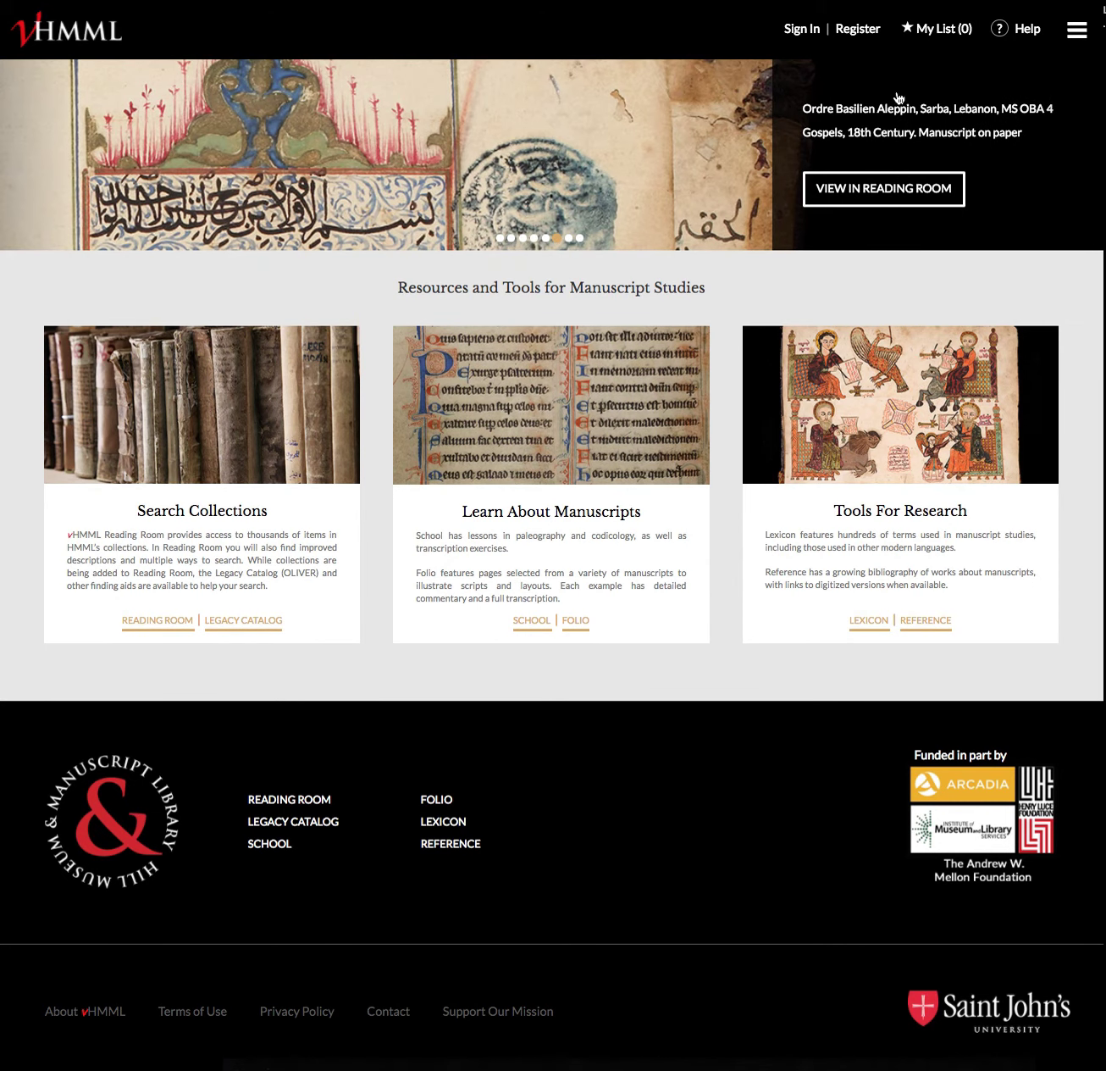
Go to the Reading Room search page and accept the user agreement
{"action": "left_click", "coordinate": [1077, 34]}
{"action": "left_click", "coordinate": [998, 33]}
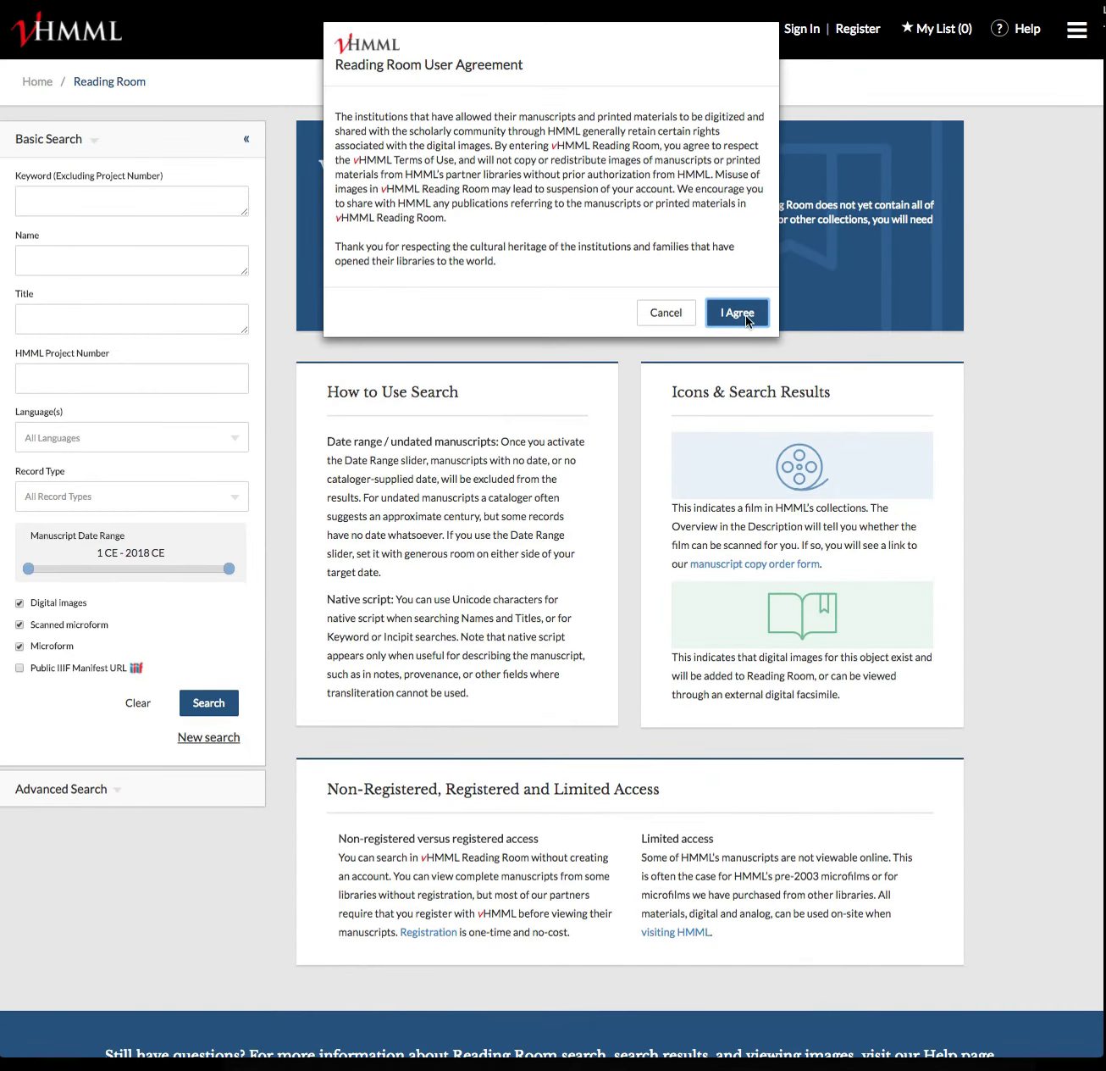
{"action": "left_click", "coordinate": [747, 318]}
Run a keyword search for 'syria arabic', then replace the keyword with 'lebanon'
{"action": "left_click", "coordinate": [61, 199]}
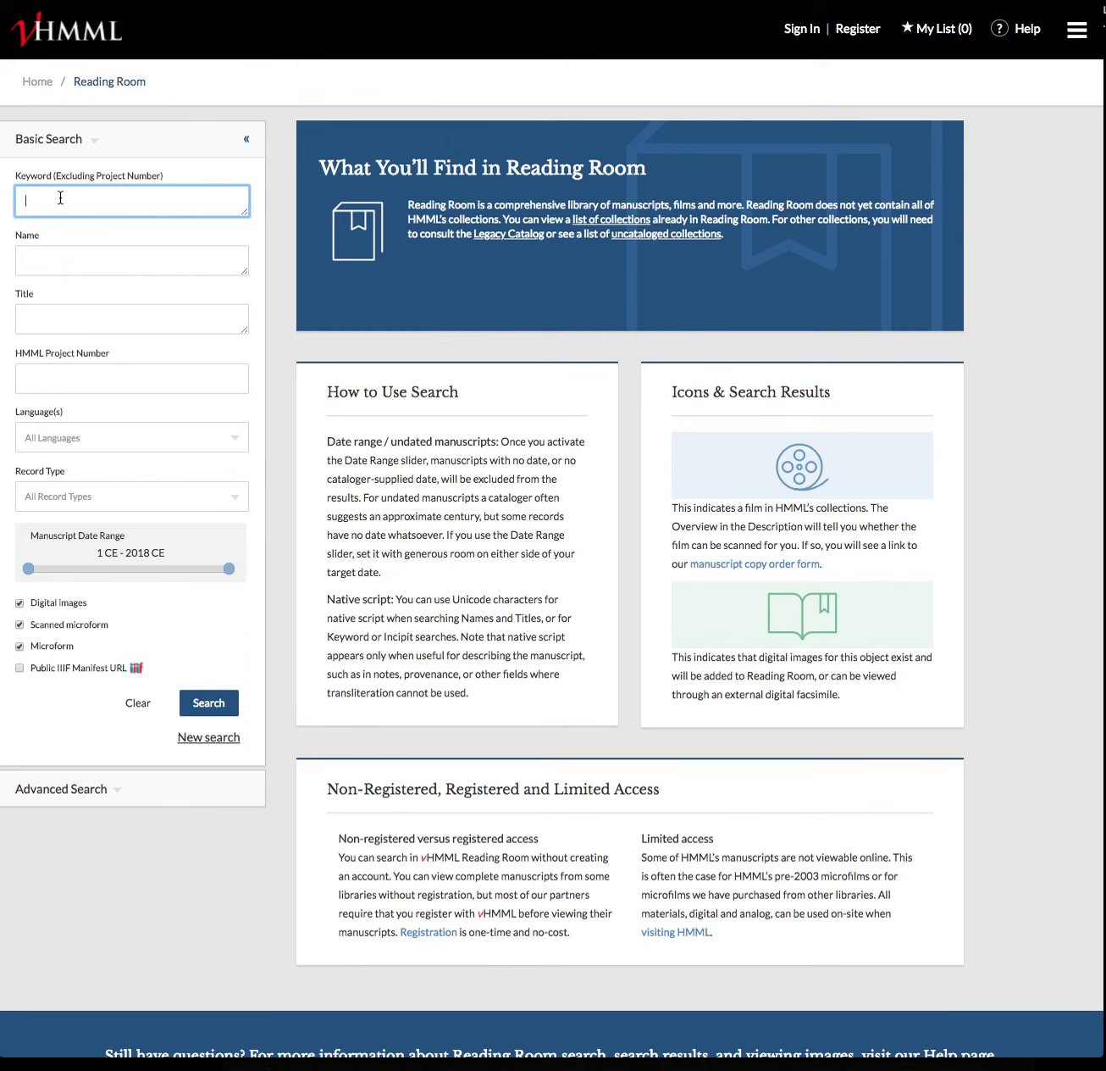
{"action": "type", "text": "syria arabic"}
{"action": "key", "text": "Return"}
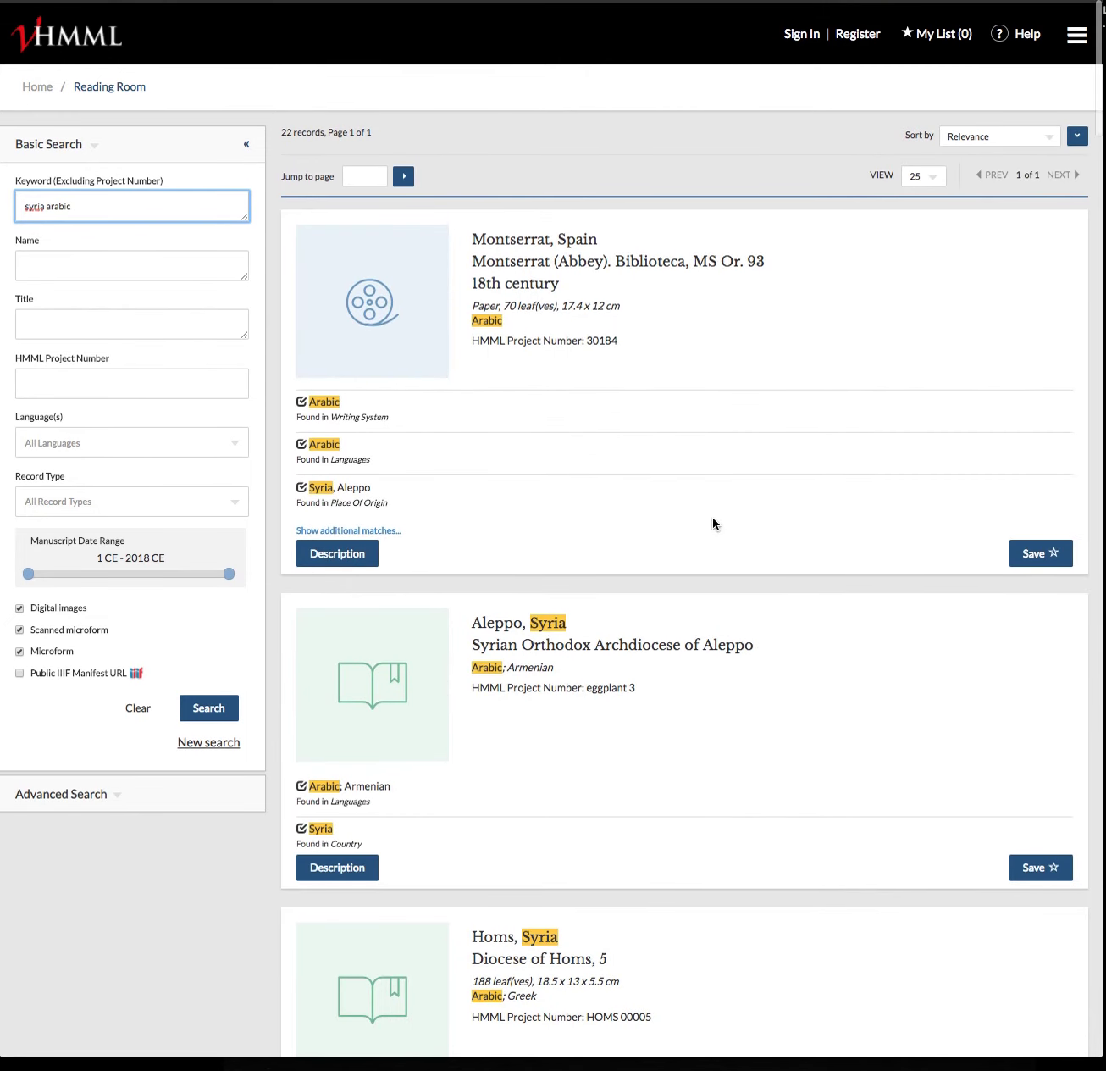
{"action": "scroll", "coordinate": [612, 442], "scroll_direction": "down", "scroll_amount": 3}
{"action": "scroll", "coordinate": [611, 443], "scroll_direction": "up", "scroll_amount": 3}
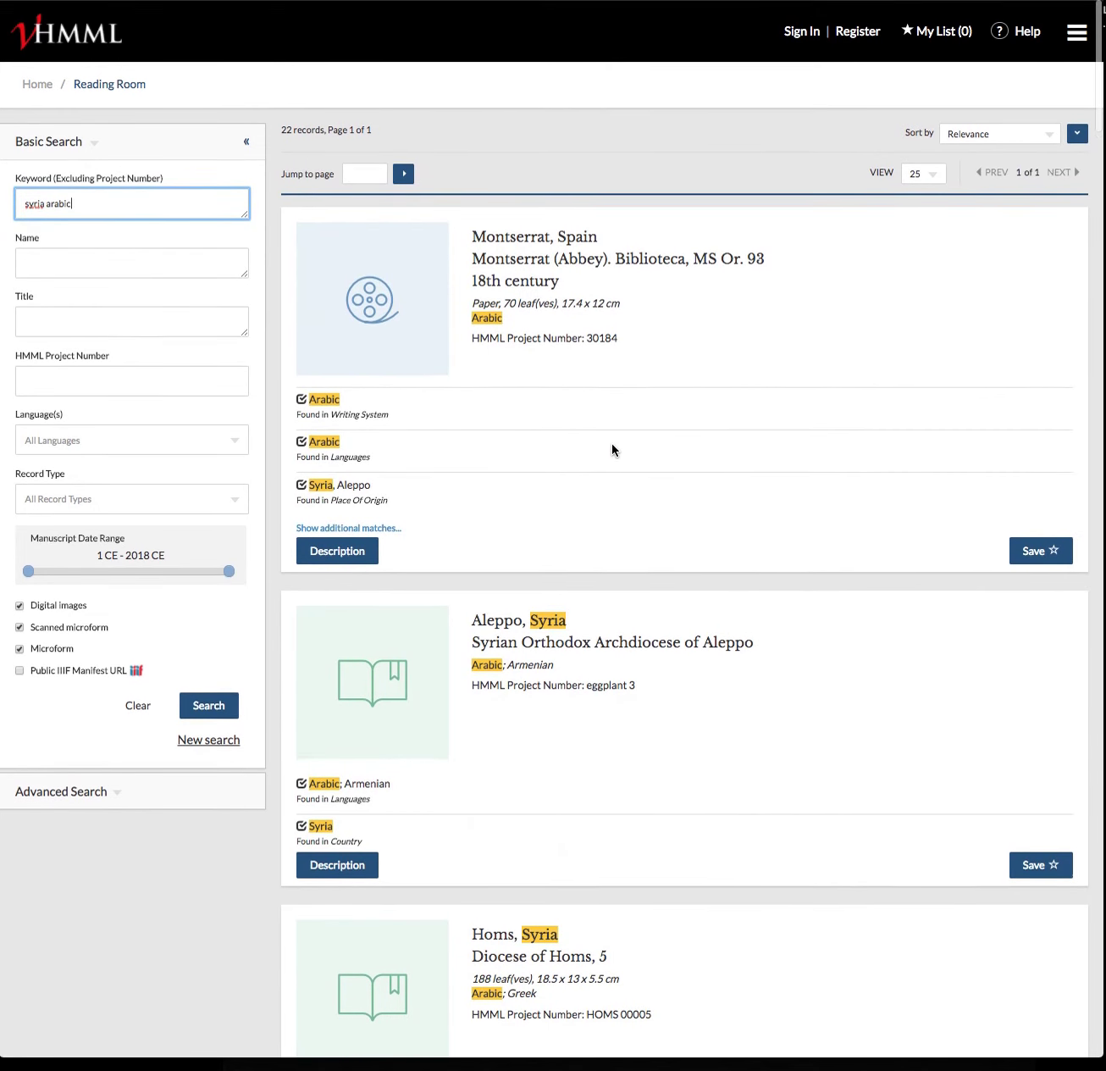
{"action": "left_click_drag", "start_coordinate": [94, 200], "coordinate": [24, 201]}
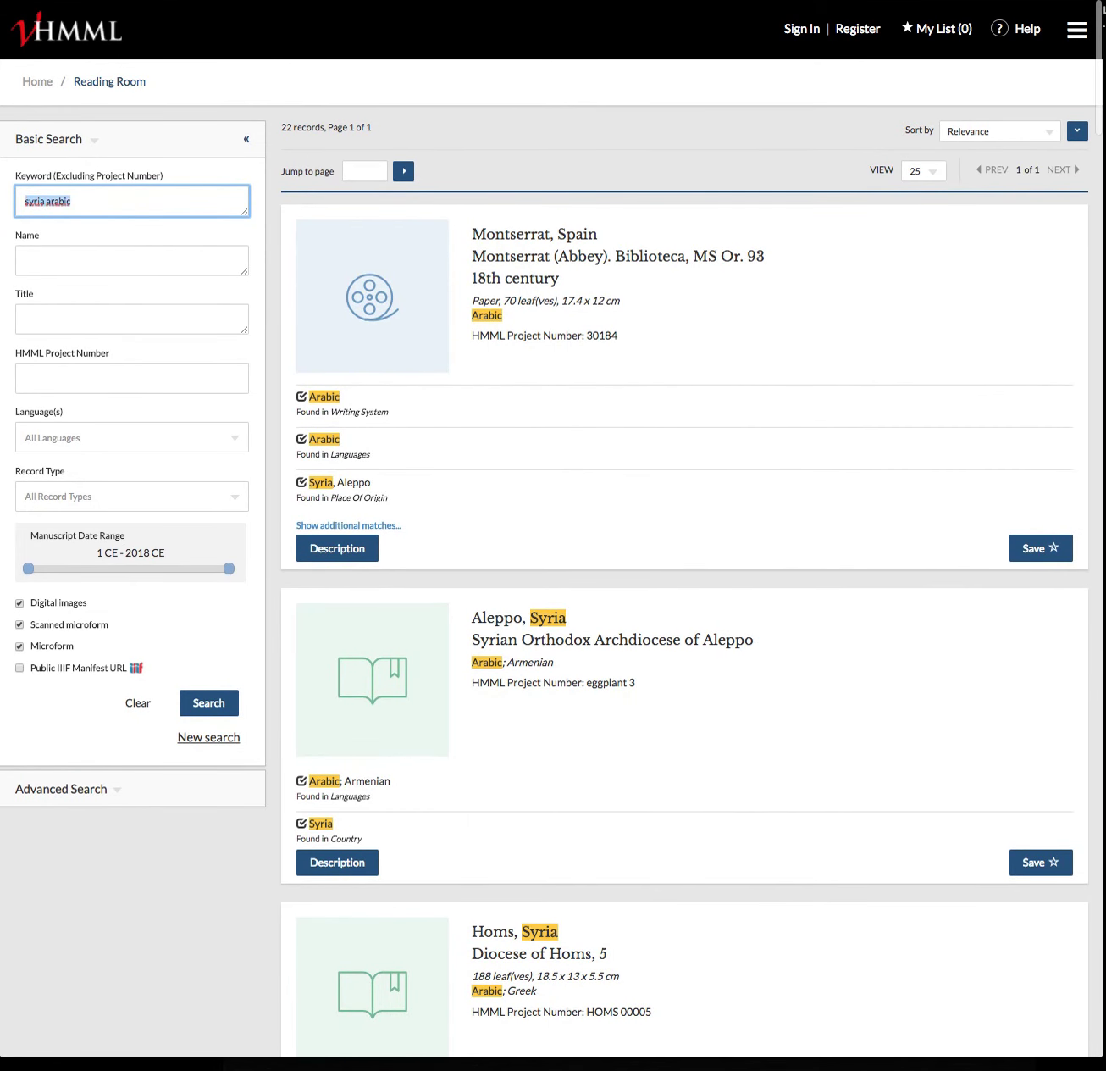
{"action": "type", "text": "lebanon"}
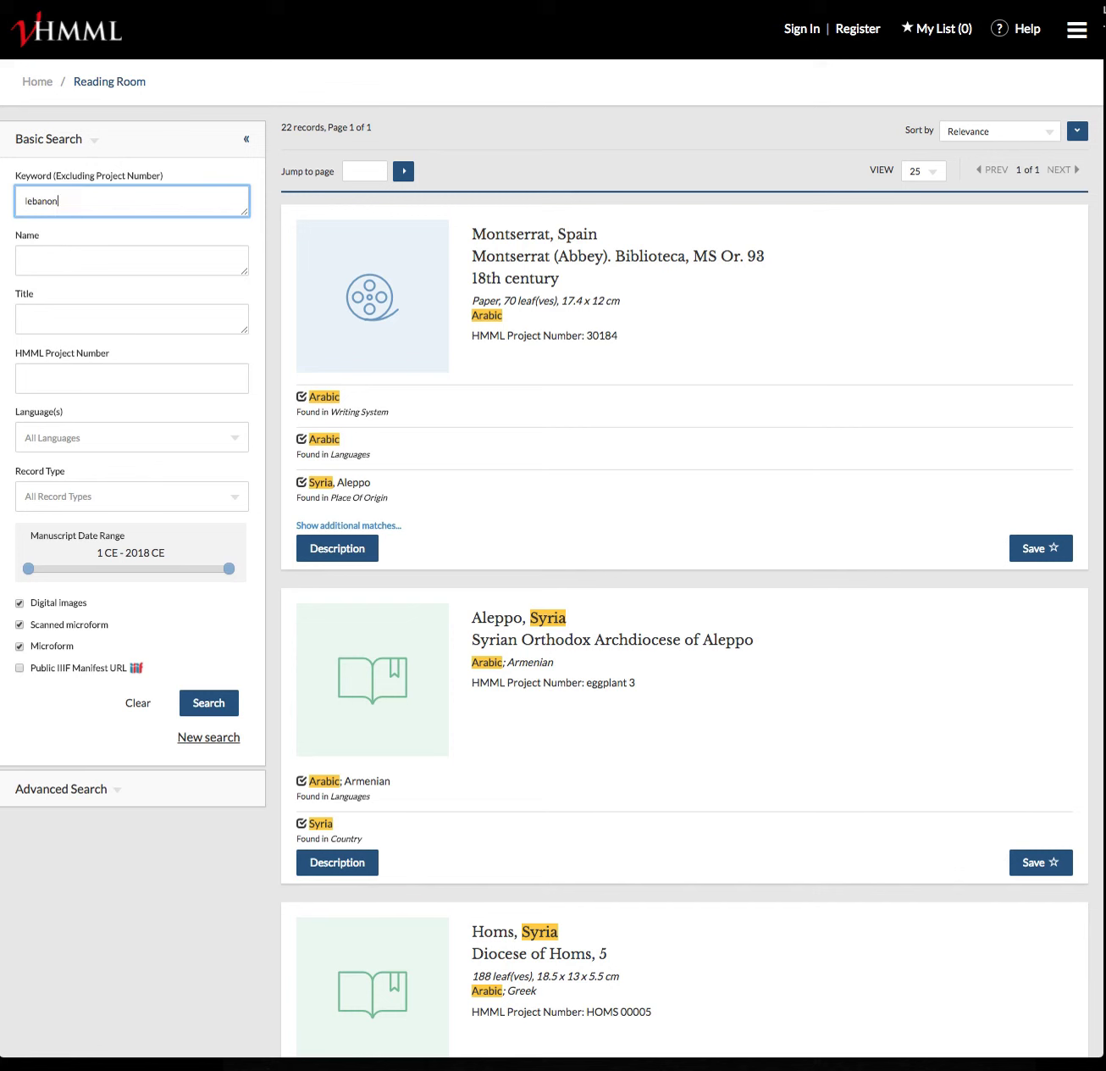
Search 'lebanon' excluding Microform and Scanned microform, preview the first Gharzoûz record's description, and return
{"action": "left_click", "coordinate": [18, 646]}
{"action": "left_click", "coordinate": [19, 625]}
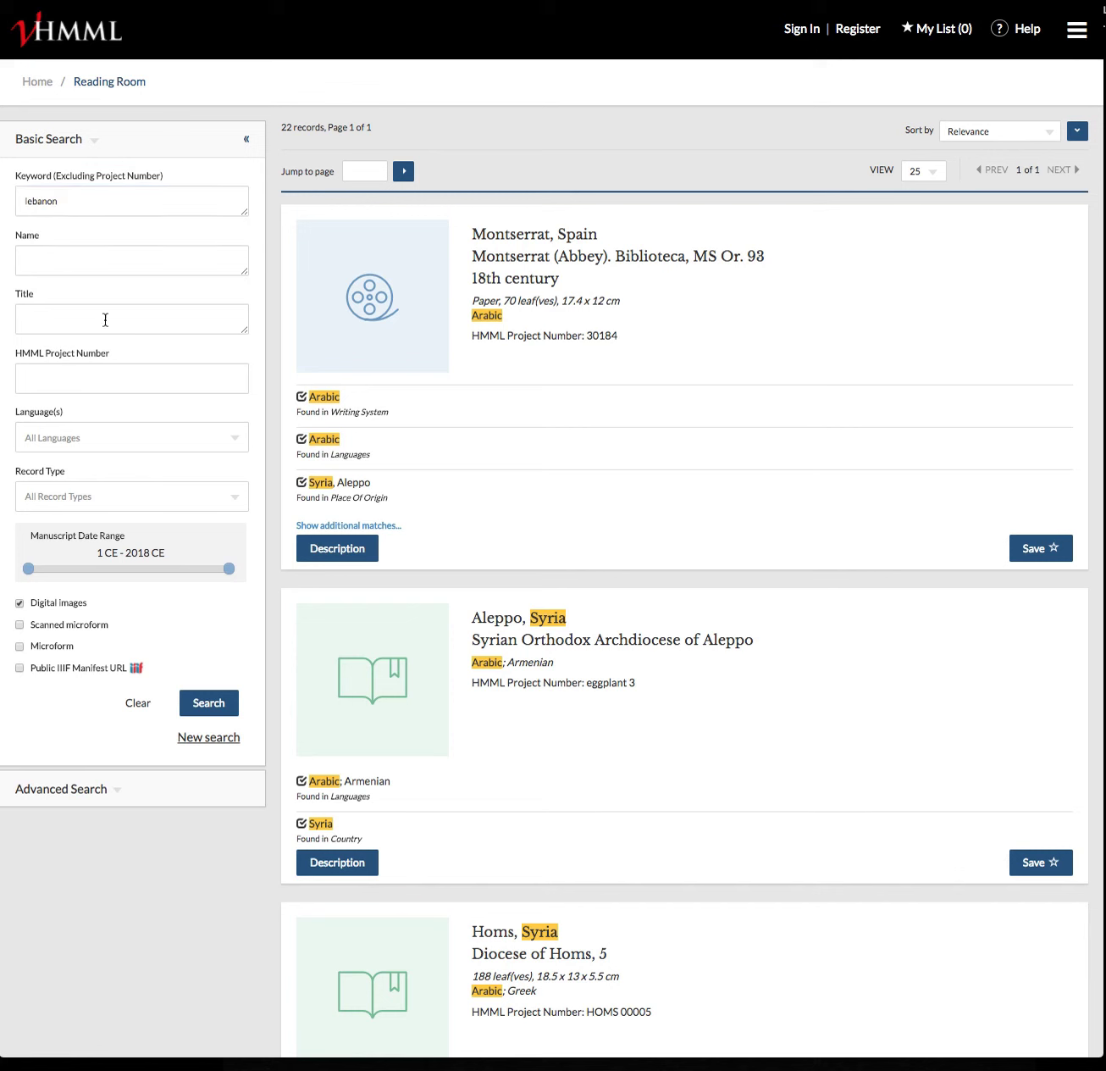
{"action": "left_click", "coordinate": [211, 708]}
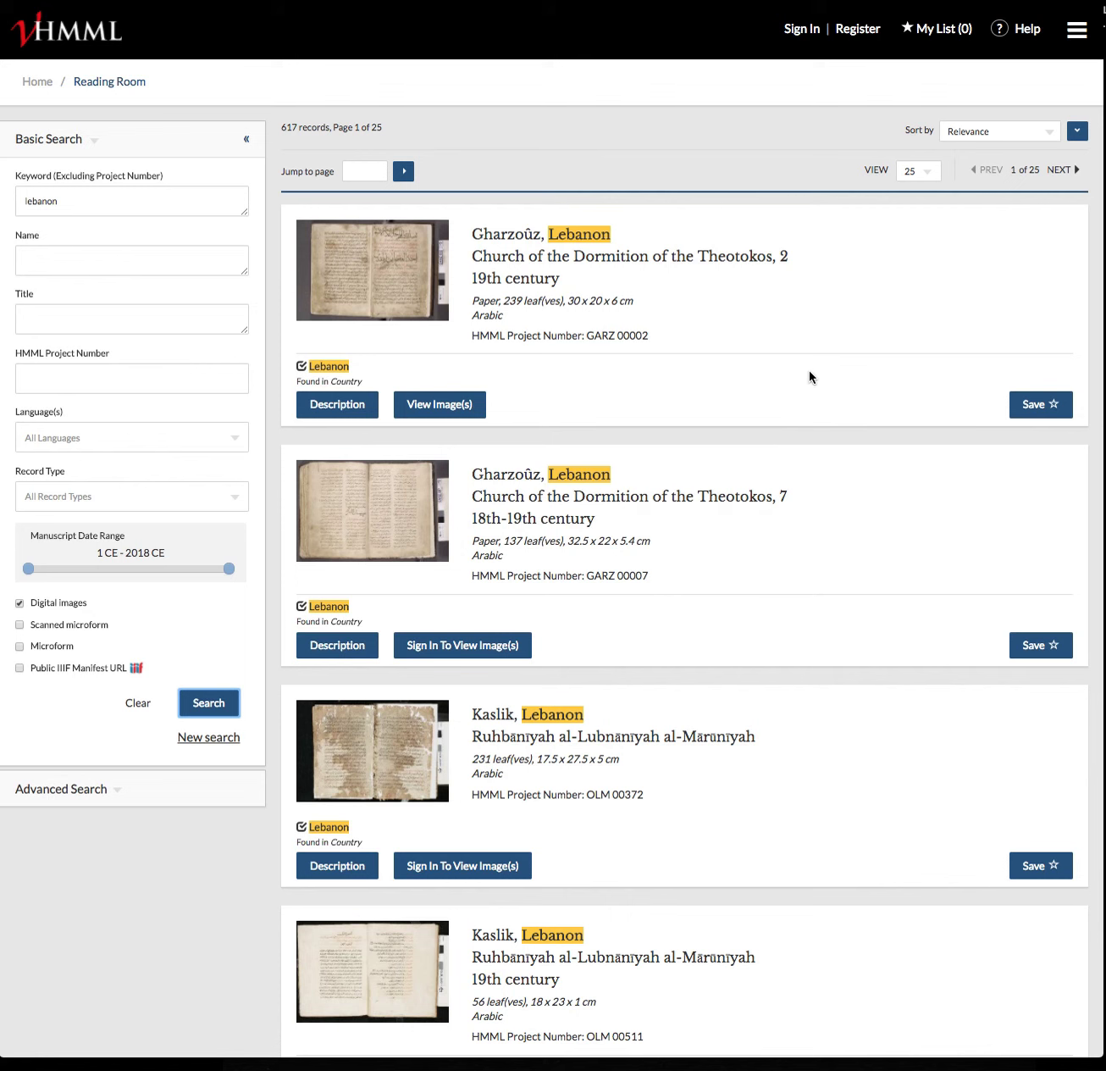
{"action": "left_click", "coordinate": [346, 412]}
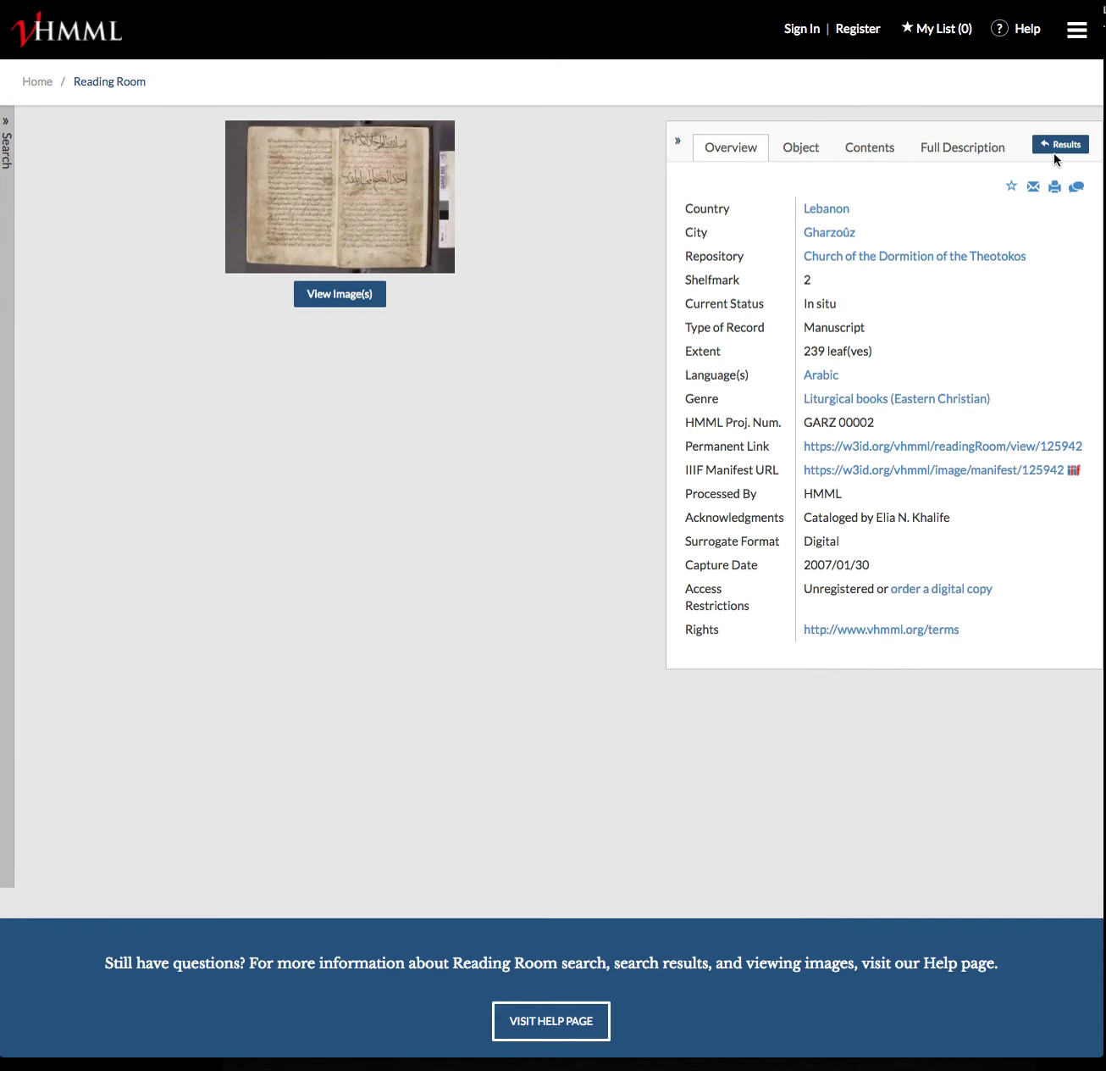
{"action": "left_click", "coordinate": [1060, 145]}
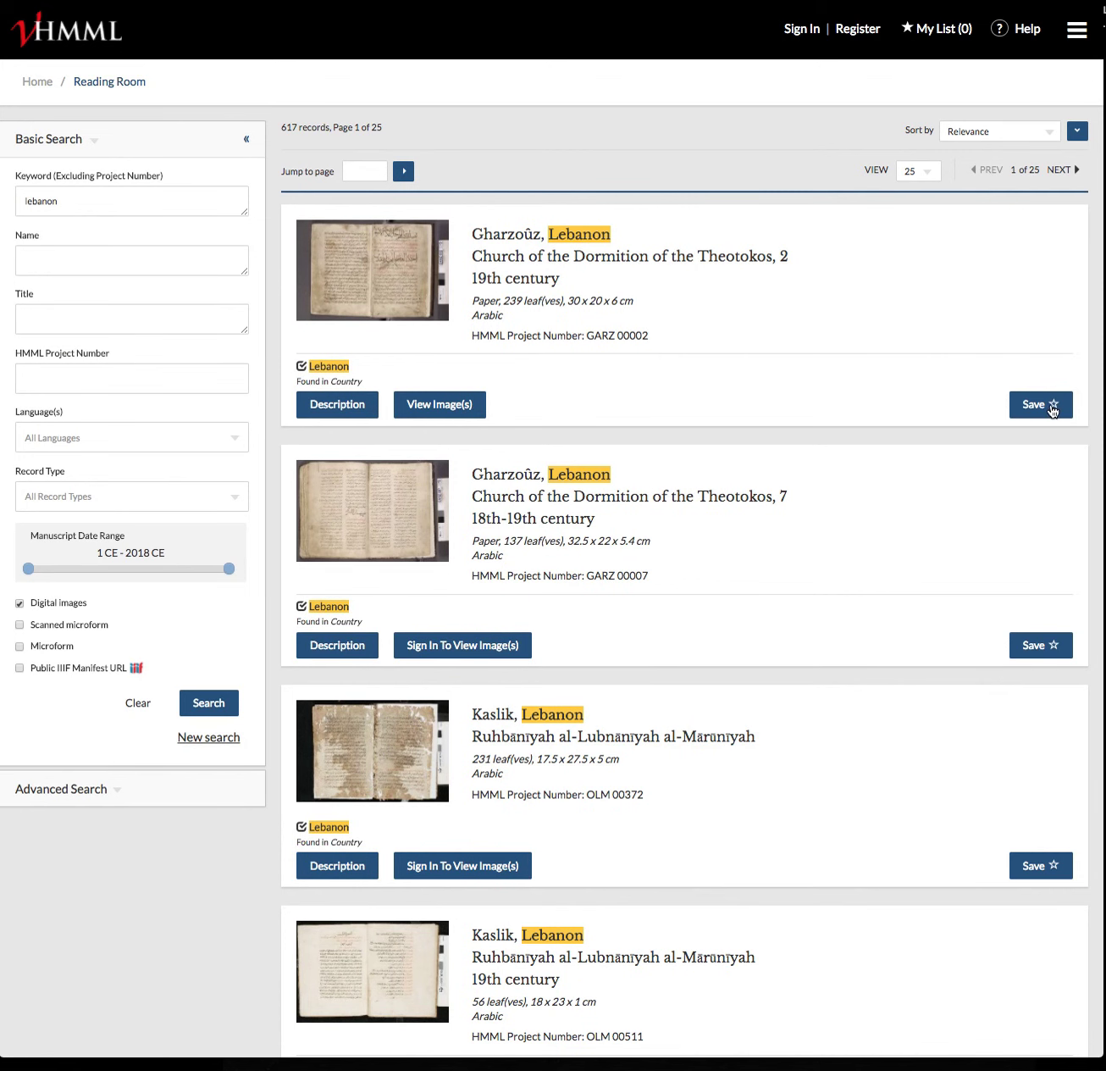
Save GARZ 00002, GARZ 00007 and OLM 00372 from the first three result cards
{"action": "scroll", "coordinate": [905, 426], "scroll_direction": "down", "scroll_amount": 5}
{"action": "scroll", "coordinate": [906, 428], "scroll_direction": "up", "scroll_amount": 5}
{"action": "left_click", "coordinate": [1044, 411]}
{"action": "left_click", "coordinate": [1041, 652]}
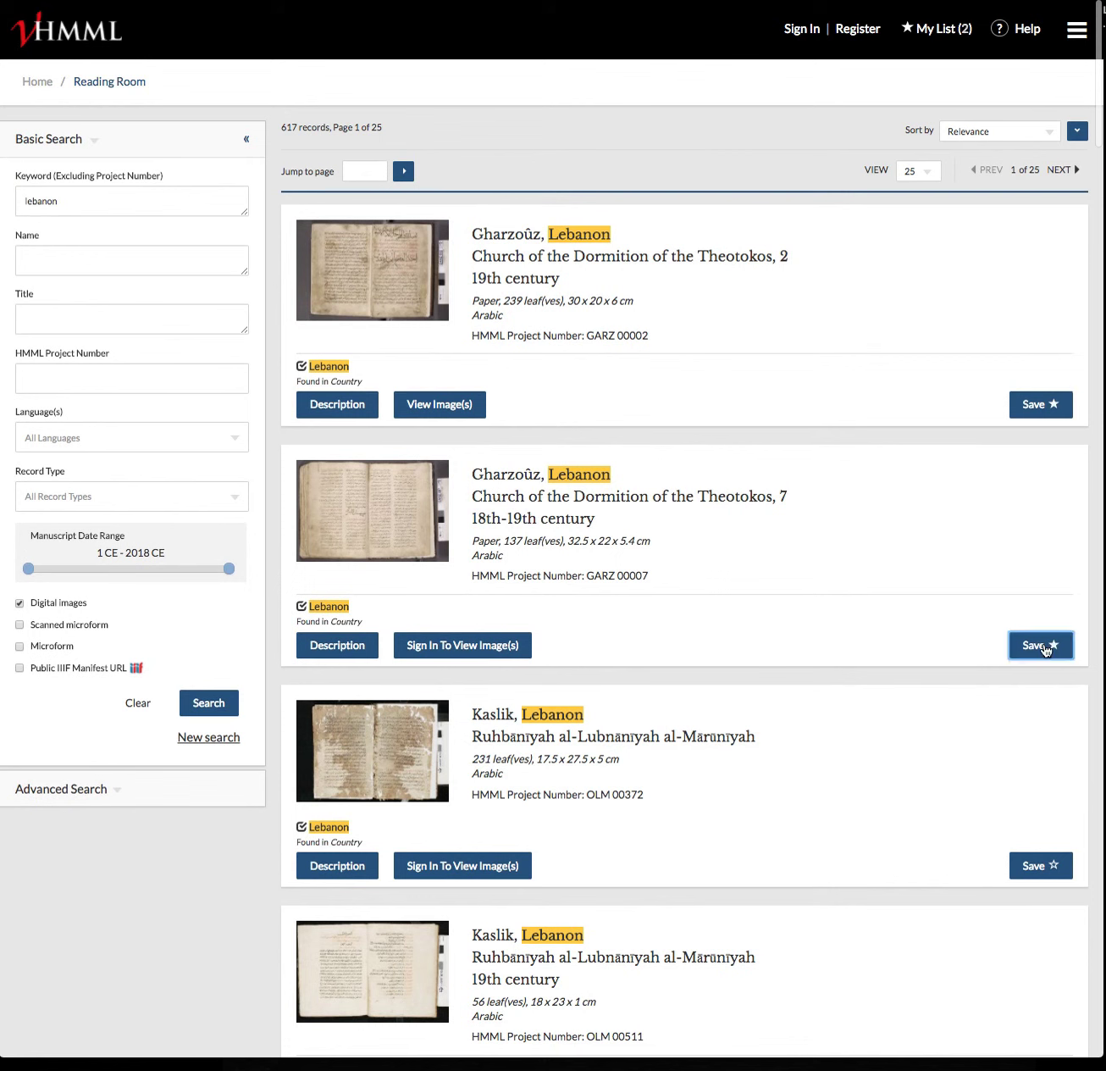
{"action": "left_click", "coordinate": [1045, 866]}
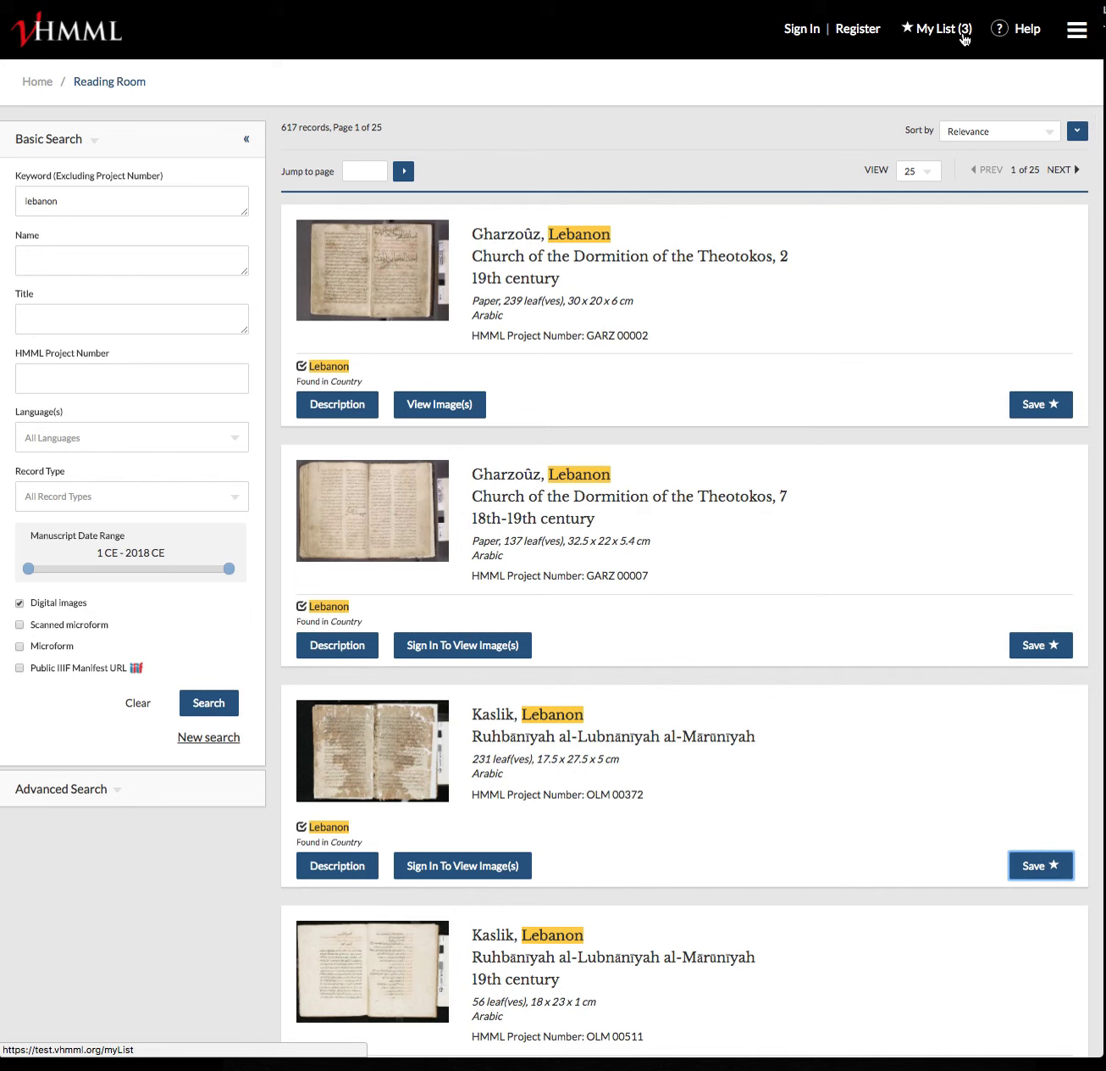
Open My List, review the three saved manuscripts, and select all items
{"action": "left_click", "coordinate": [944, 36]}
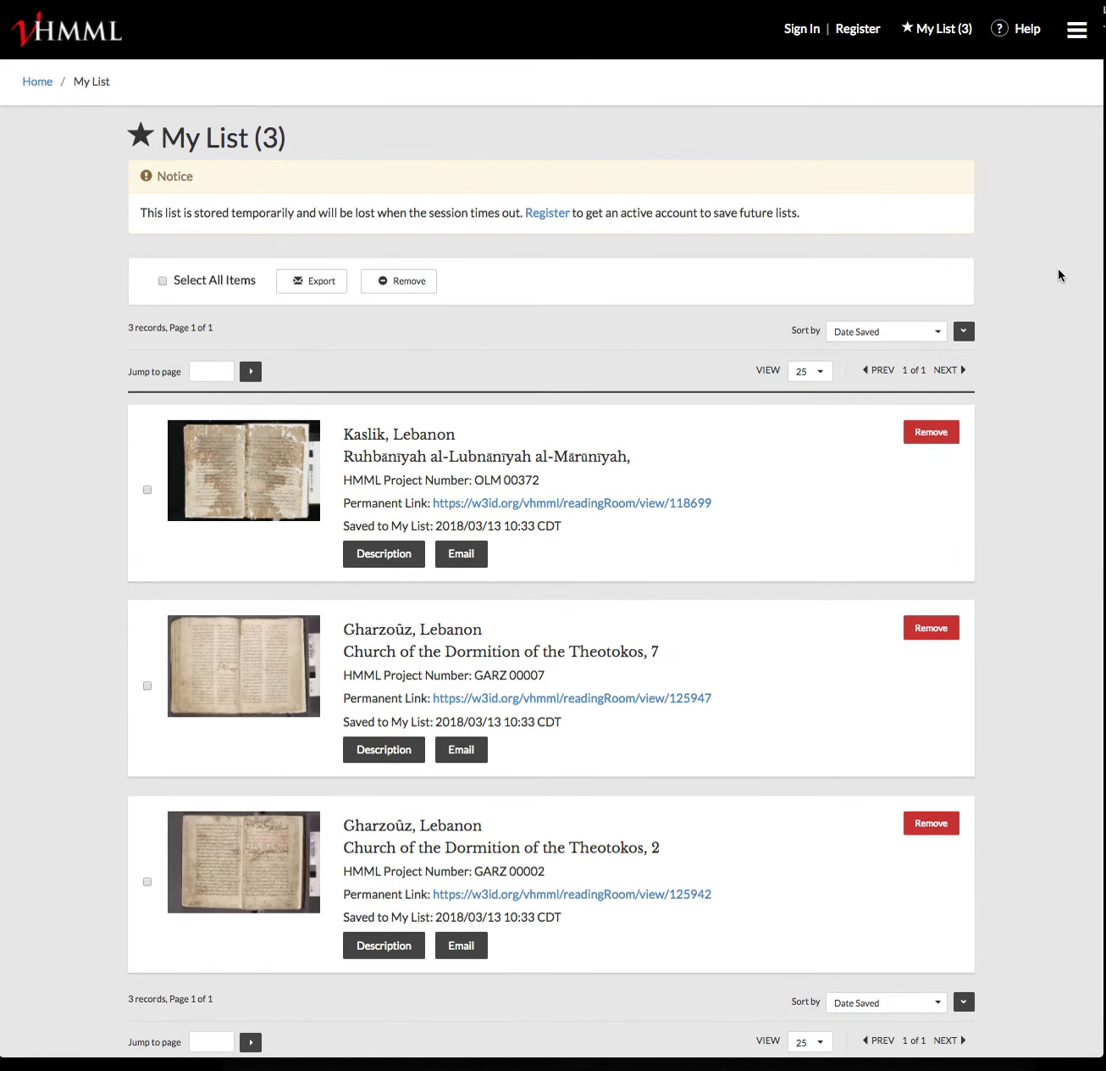
{"action": "scroll", "coordinate": [1057, 393], "scroll_direction": "down", "scroll_amount": 4}
{"action": "scroll", "coordinate": [1056, 393], "scroll_direction": "up", "scroll_amount": 3}
{"action": "scroll", "coordinate": [1056, 393], "scroll_direction": "down", "scroll_amount": 4}
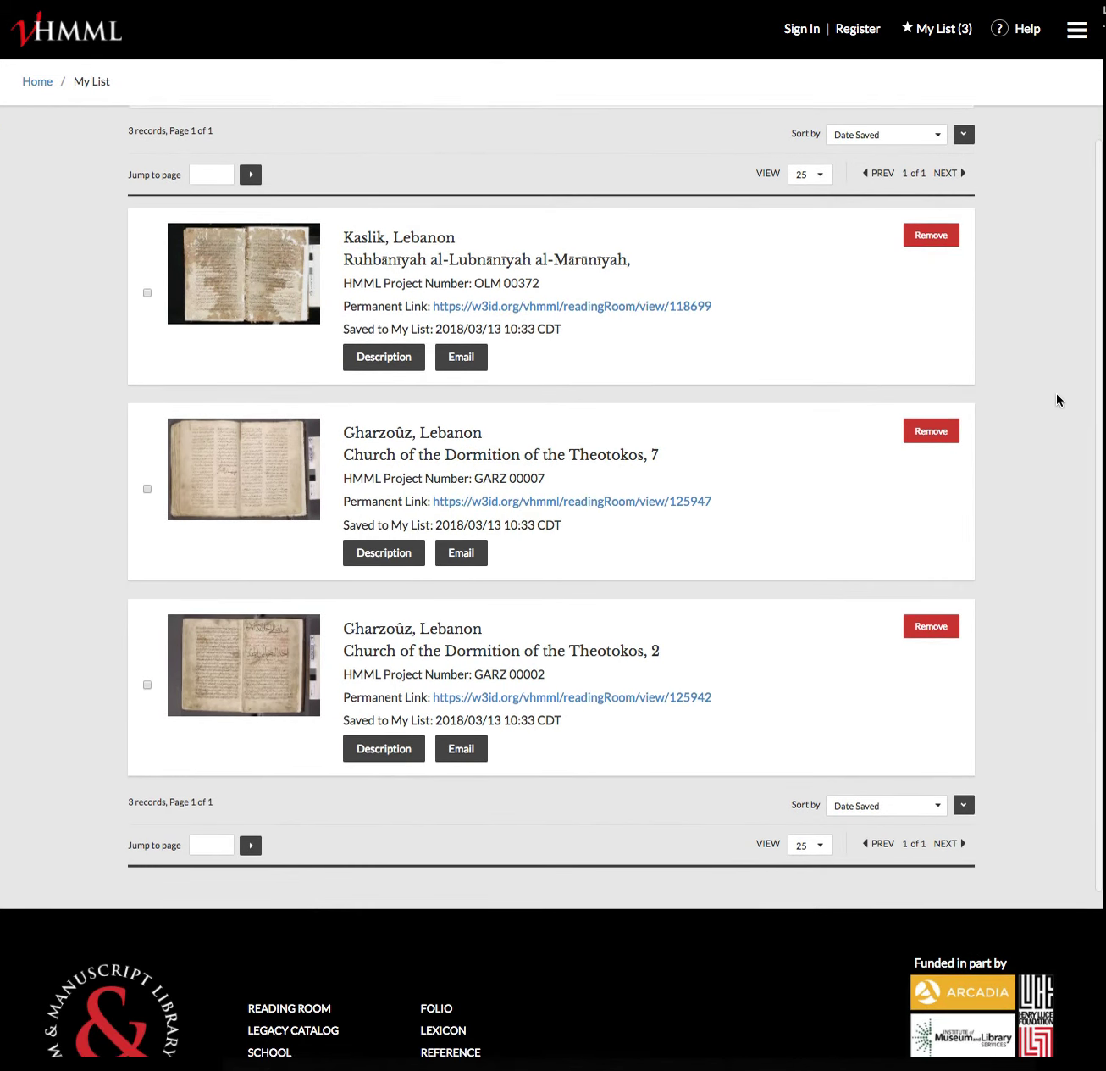
{"action": "scroll", "coordinate": [1056, 393], "scroll_direction": "up", "scroll_amount": 4}
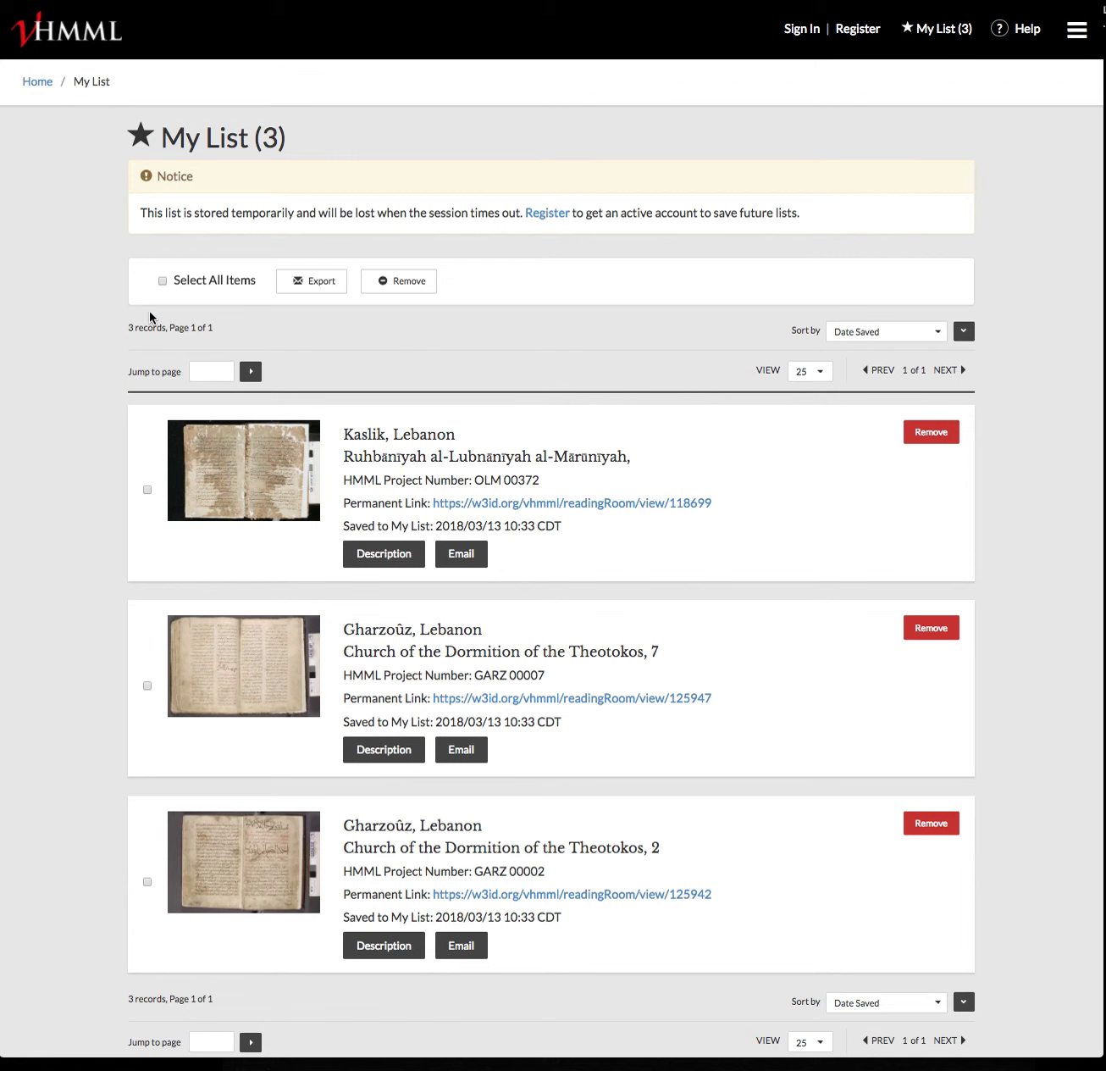
{"action": "left_click", "coordinate": [162, 279]}
Remove the Kaslik OLM 00372 and Gharzoûz GARZ 00007 records from My List
{"action": "left_click", "coordinate": [149, 686]}
{"action": "left_click", "coordinate": [931, 433]}
{"action": "left_click", "coordinate": [734, 149]}
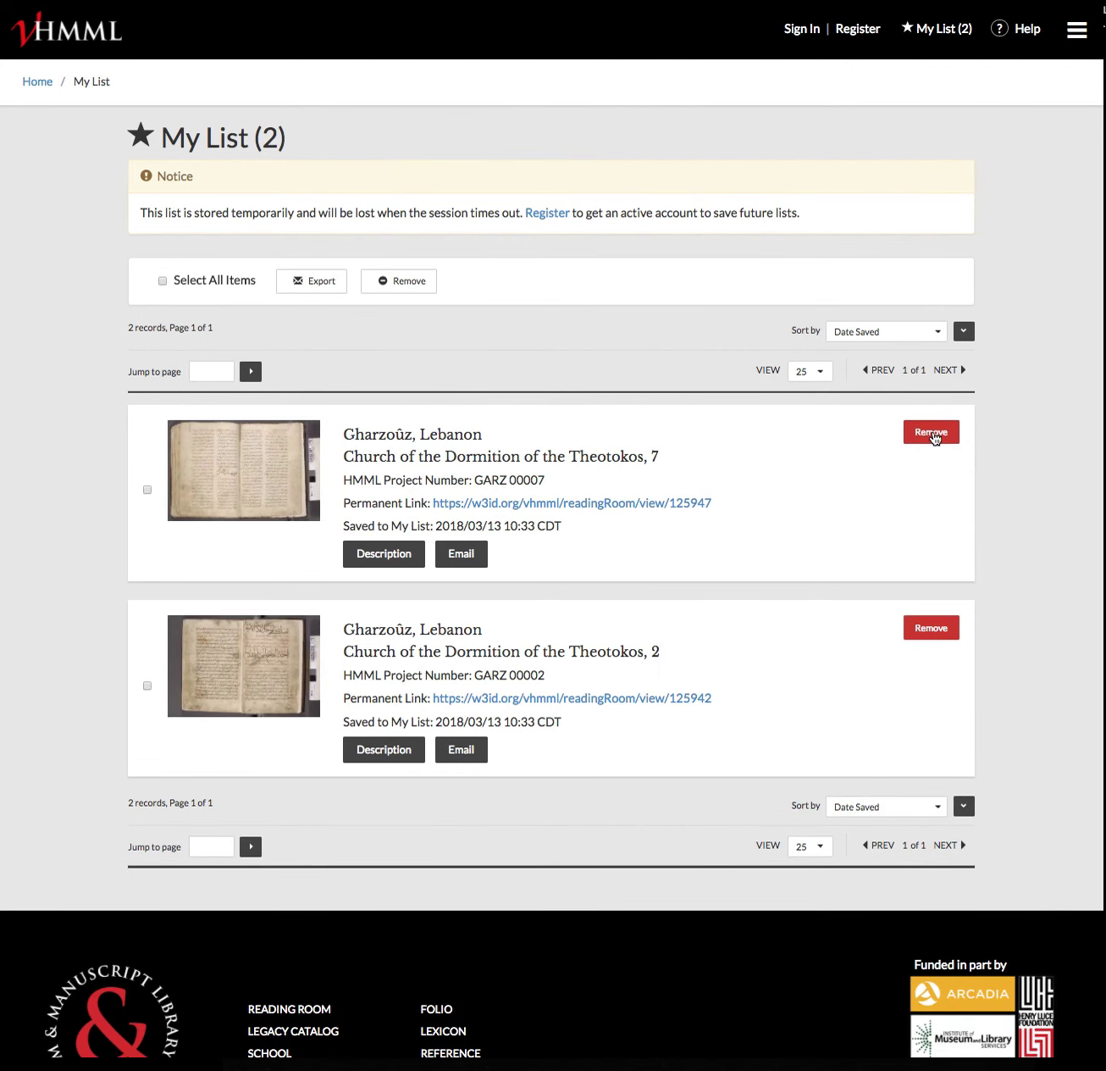
{"action": "left_click", "coordinate": [931, 434]}
{"action": "left_click", "coordinate": [730, 154]}
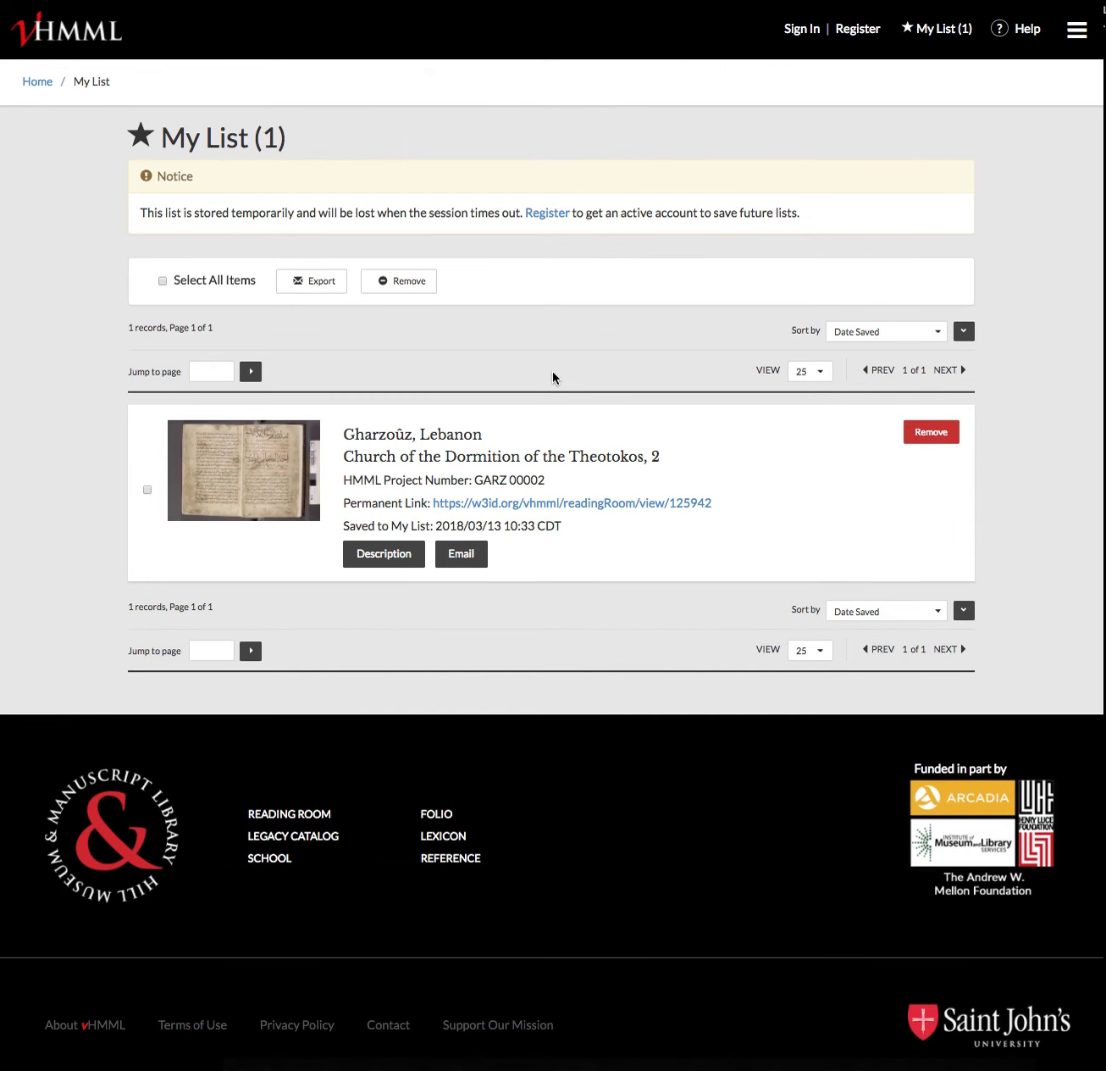
Export the remaining GARZ 00002 record from My List as plain text
{"action": "left_click", "coordinate": [162, 280]}
{"action": "left_click", "coordinate": [324, 288]}
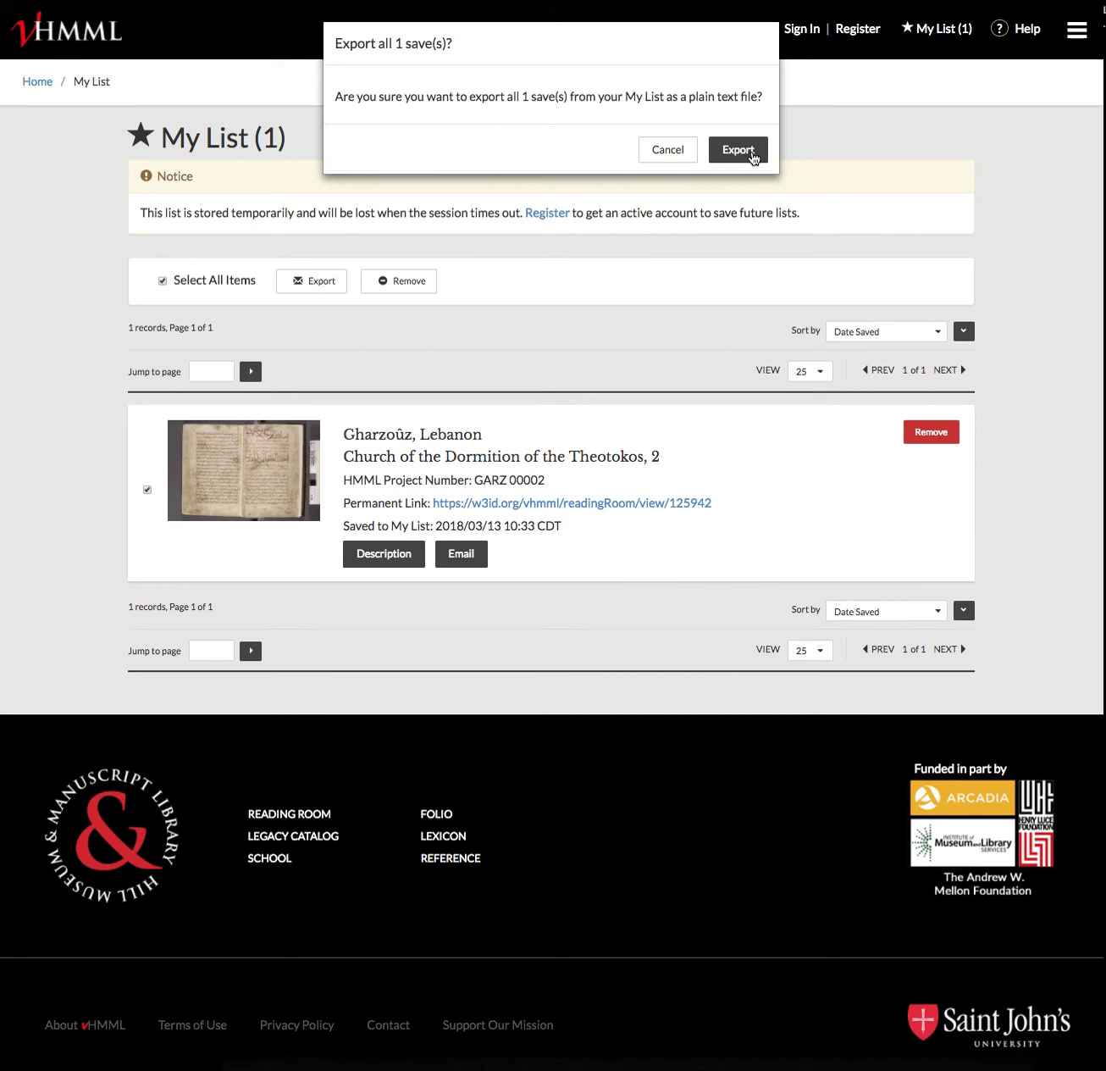
{"action": "left_click", "coordinate": [750, 150]}
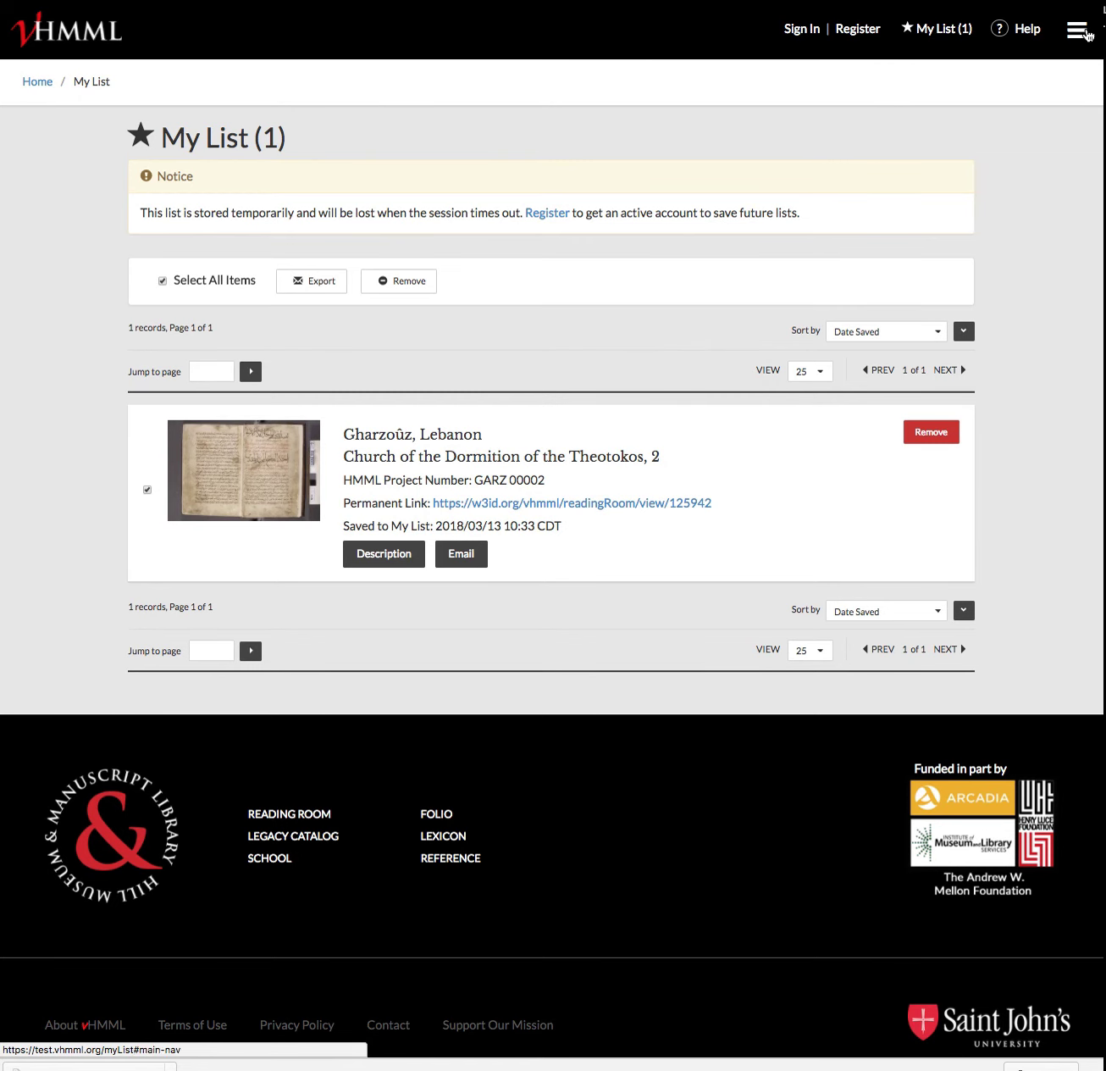
Rerun the 'lebanon' search excluding Microform and Scanned microform records
{"action": "left_click", "coordinate": [1077, 30]}
{"action": "left_click", "coordinate": [1000, 29]}
{"action": "left_click", "coordinate": [64, 201]}
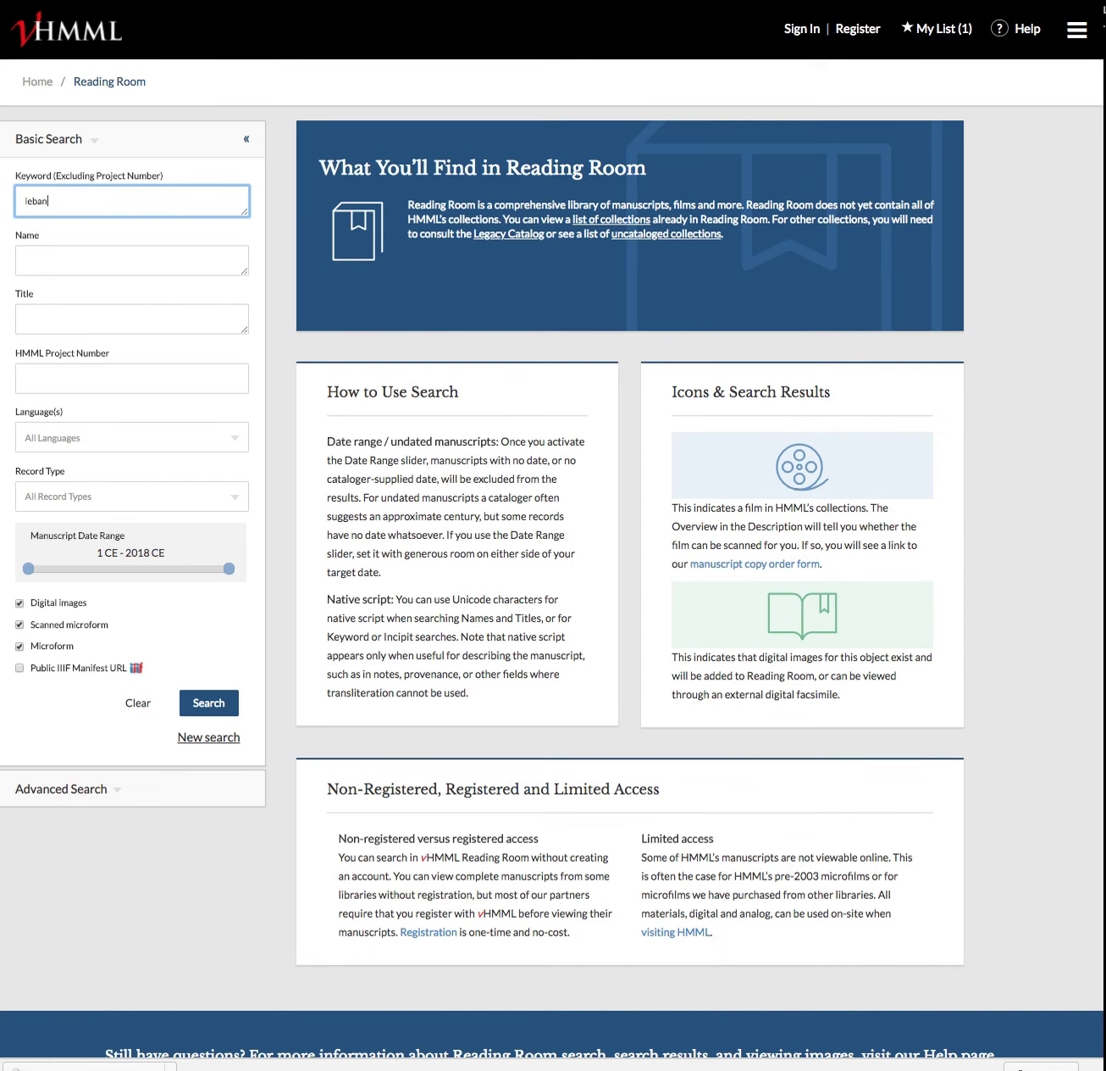
{"action": "left_click", "coordinate": [20, 646]}
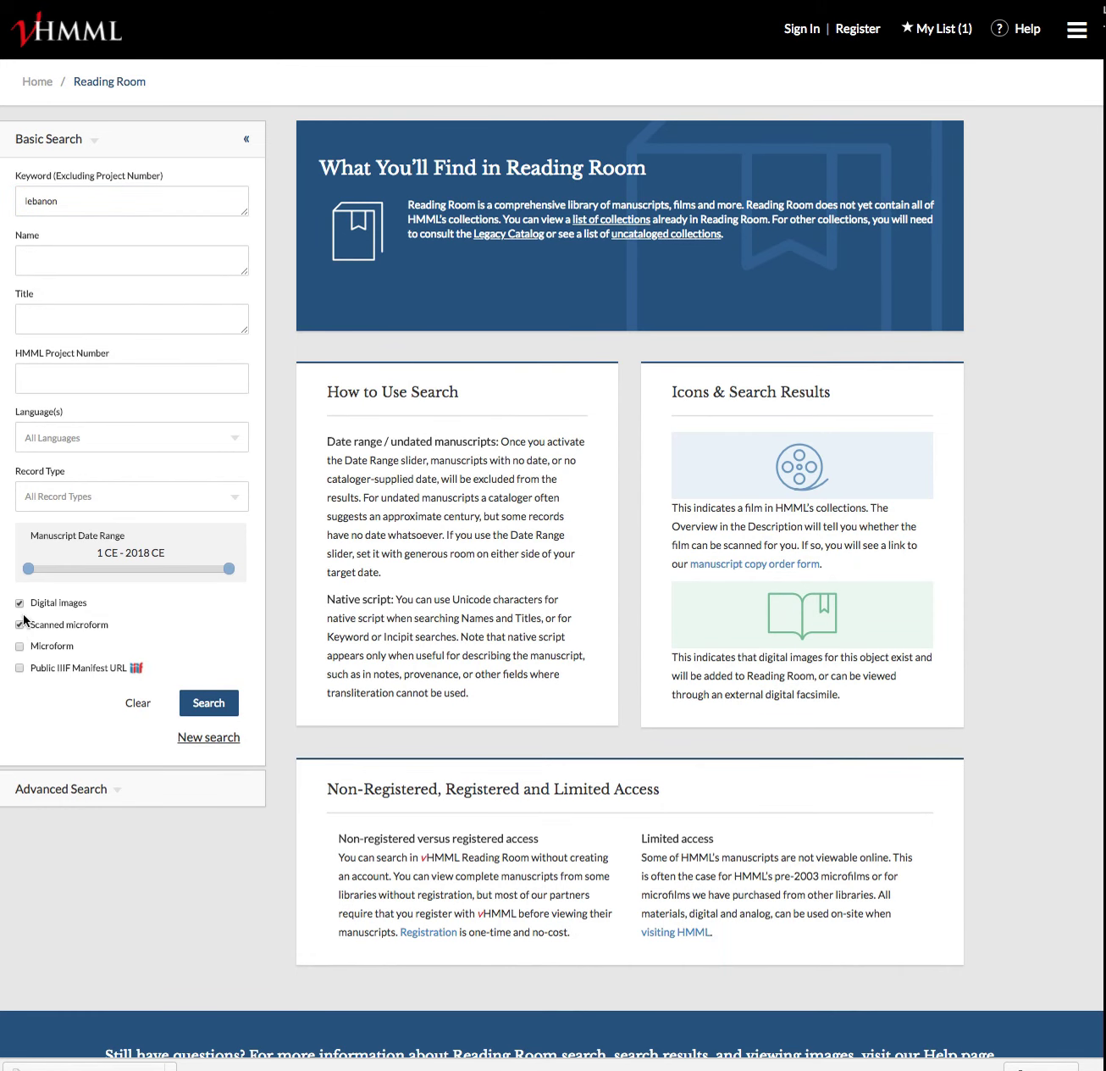
{"action": "left_click", "coordinate": [21, 624]}
{"action": "left_click", "coordinate": [219, 703]}
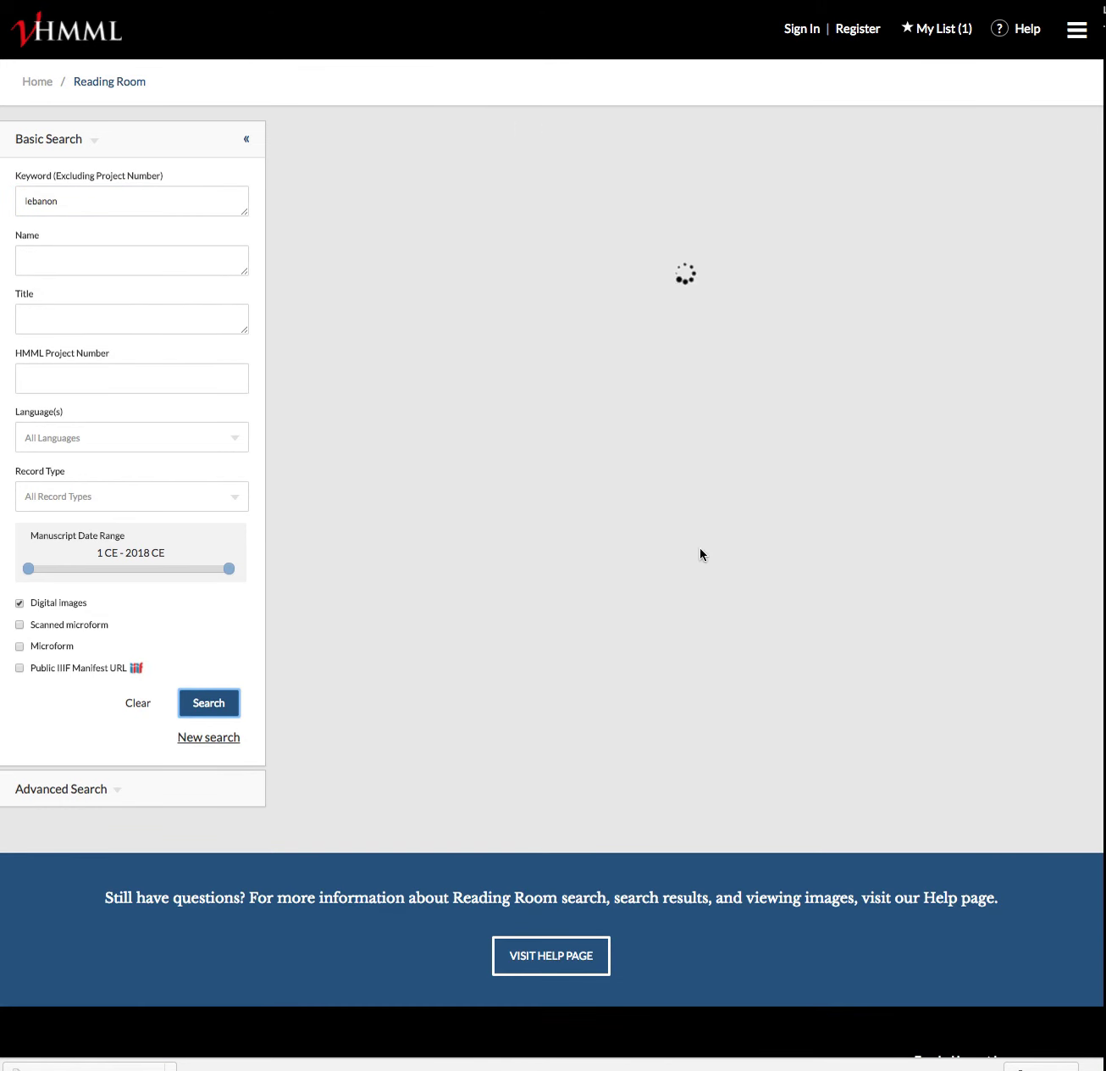
Toggle GARZ 00002's My List star off and back on from its description page
{"action": "left_click", "coordinate": [351, 407]}
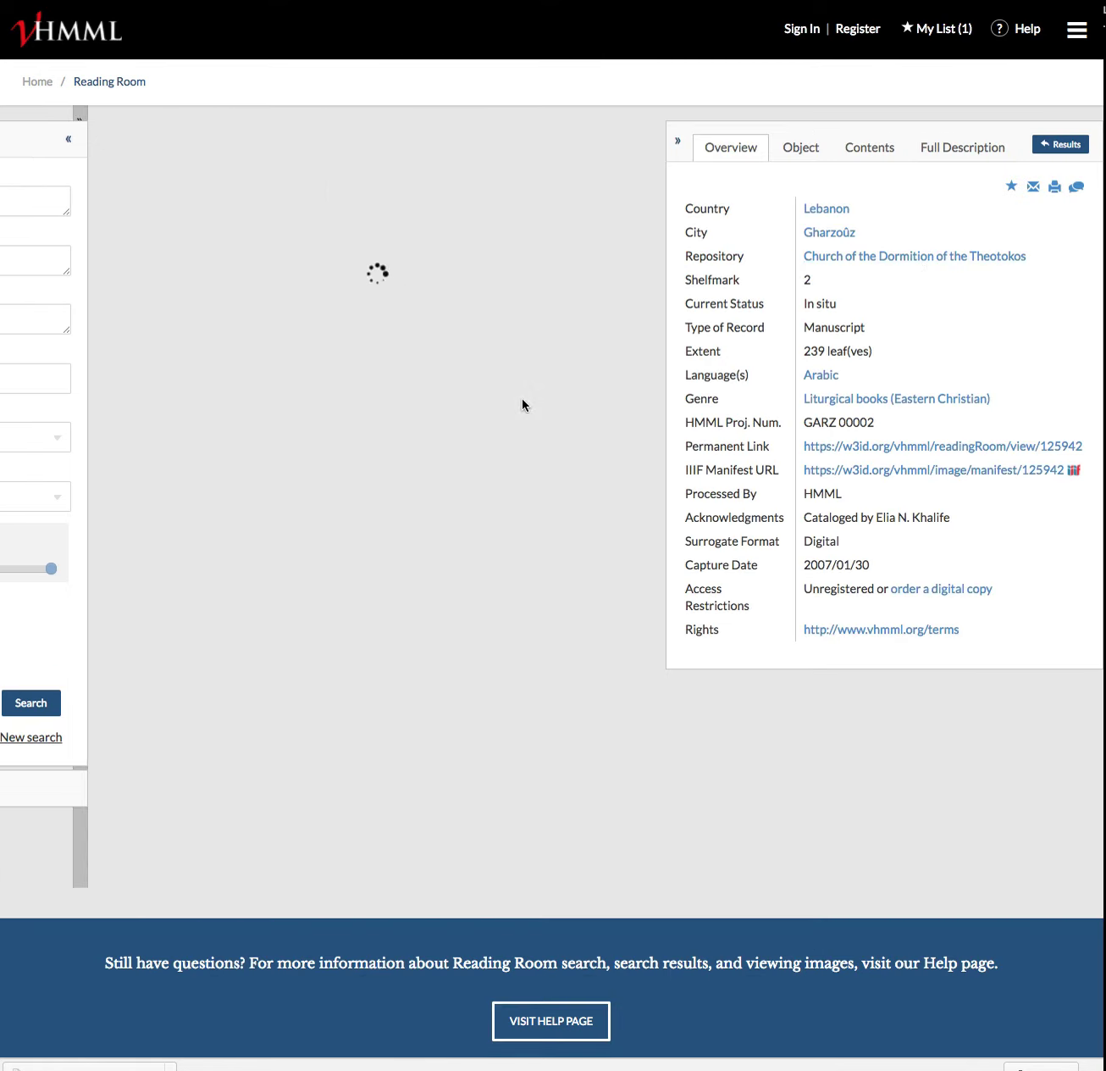
{"action": "left_click", "coordinate": [1011, 187]}
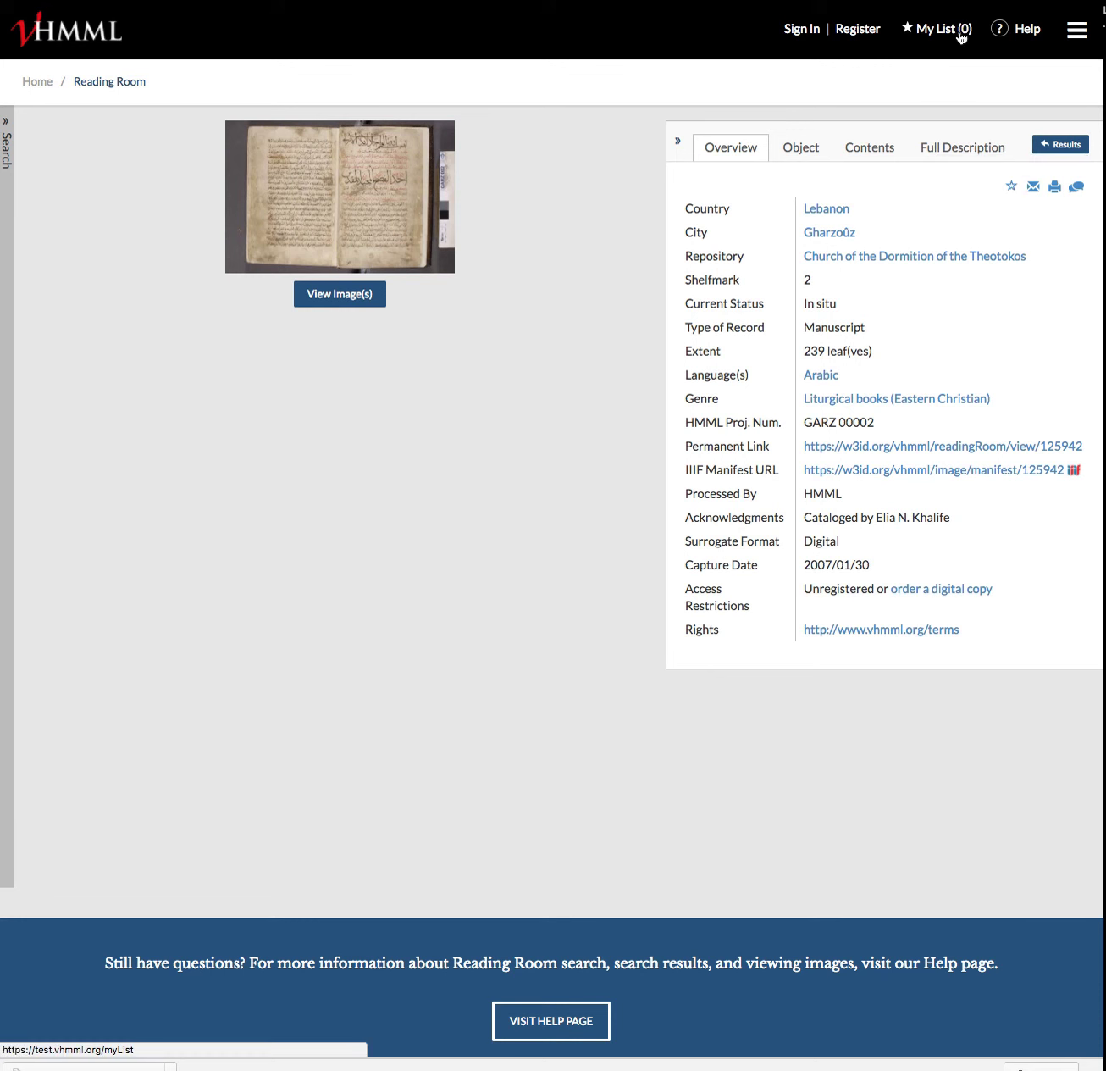
{"action": "left_click", "coordinate": [1012, 190]}
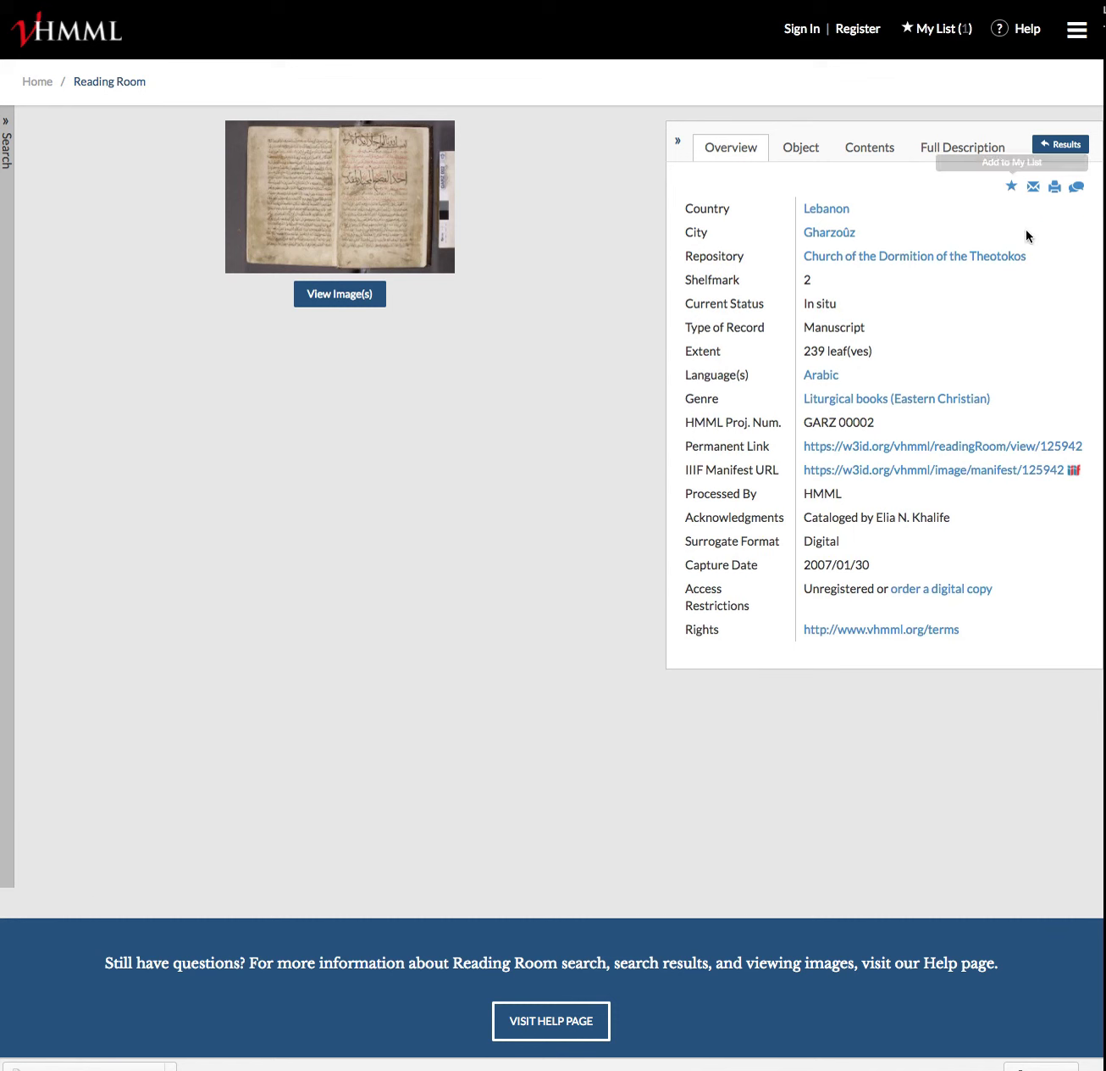
{"action": "left_click", "coordinate": [1066, 146]}
Save GARZ 00007 to My List from its description page and view My List
{"action": "left_click", "coordinate": [341, 650]}
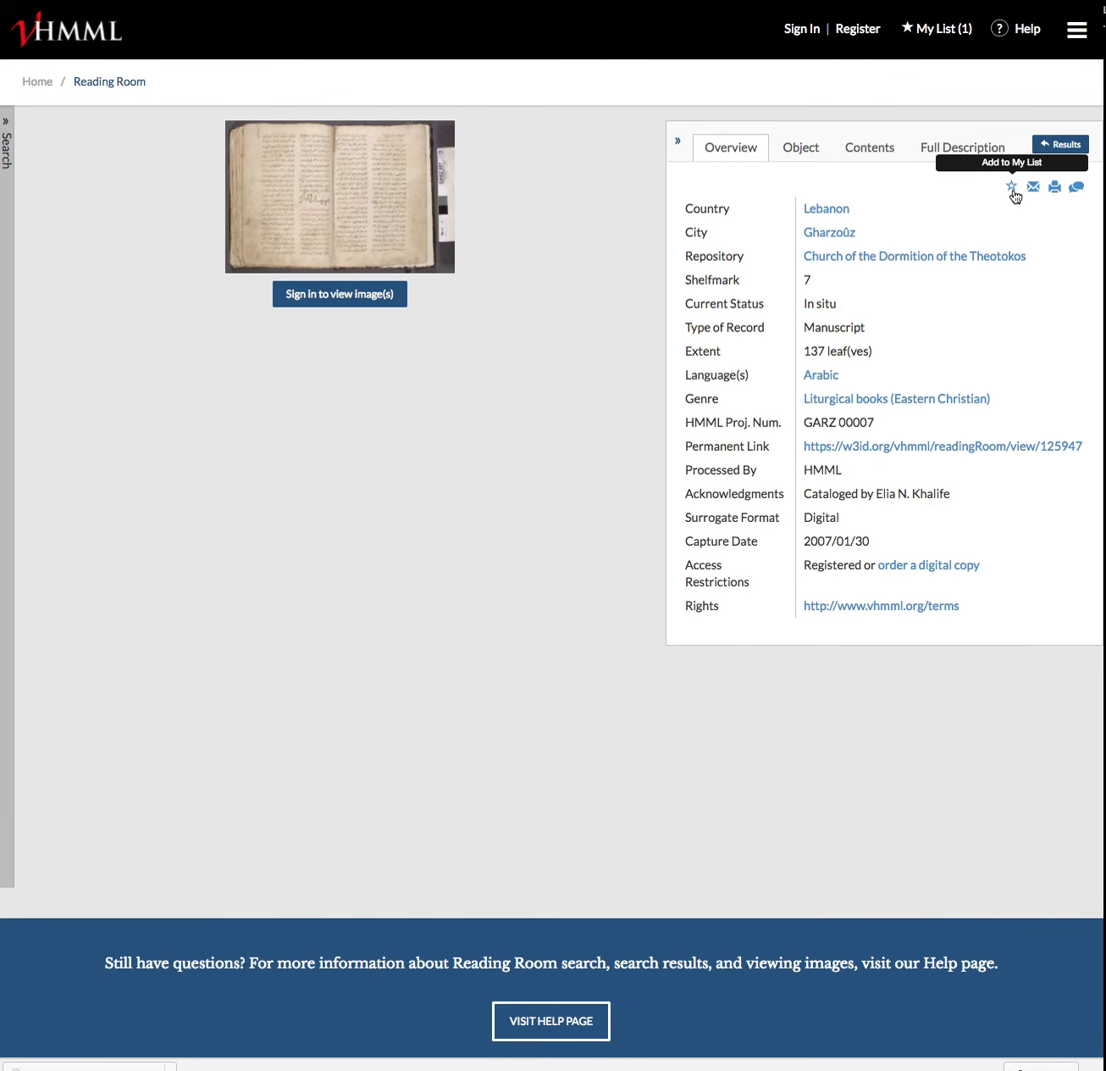
{"action": "left_click", "coordinate": [1013, 192]}
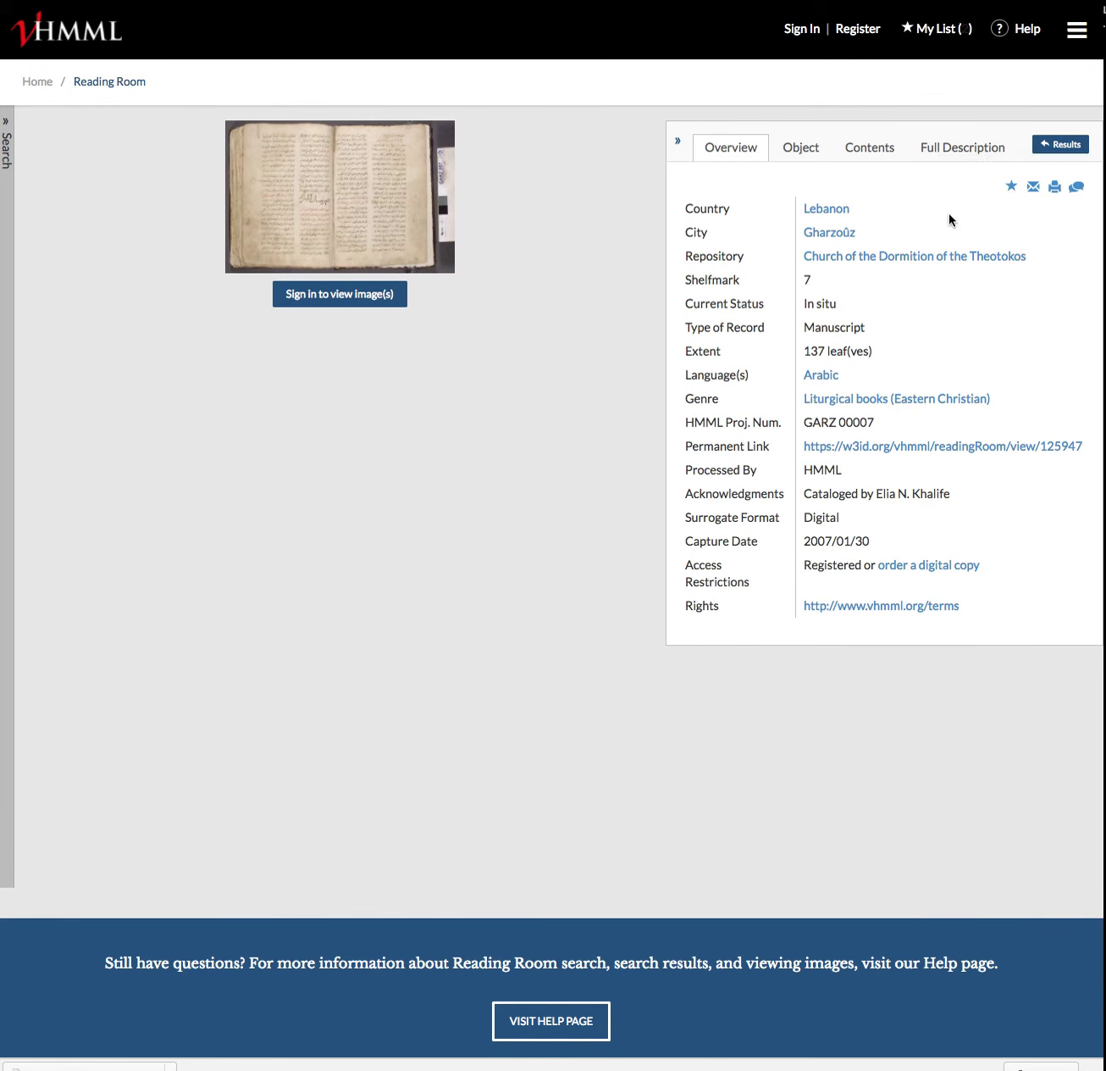
{"action": "left_click", "coordinate": [948, 34]}
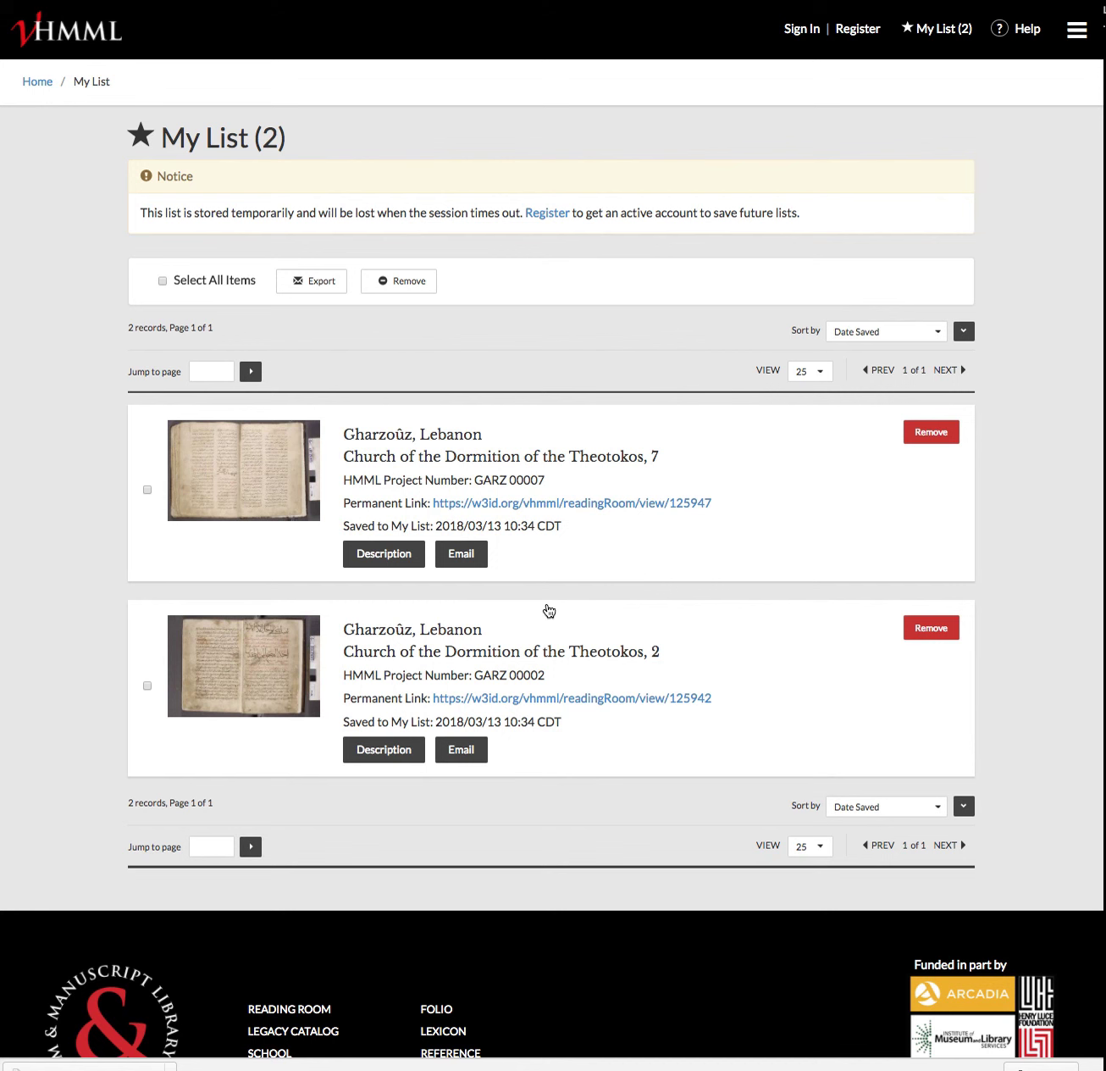
{"action": "left_click", "coordinate": [162, 281]}
{"action": "left_click", "coordinate": [392, 281]}
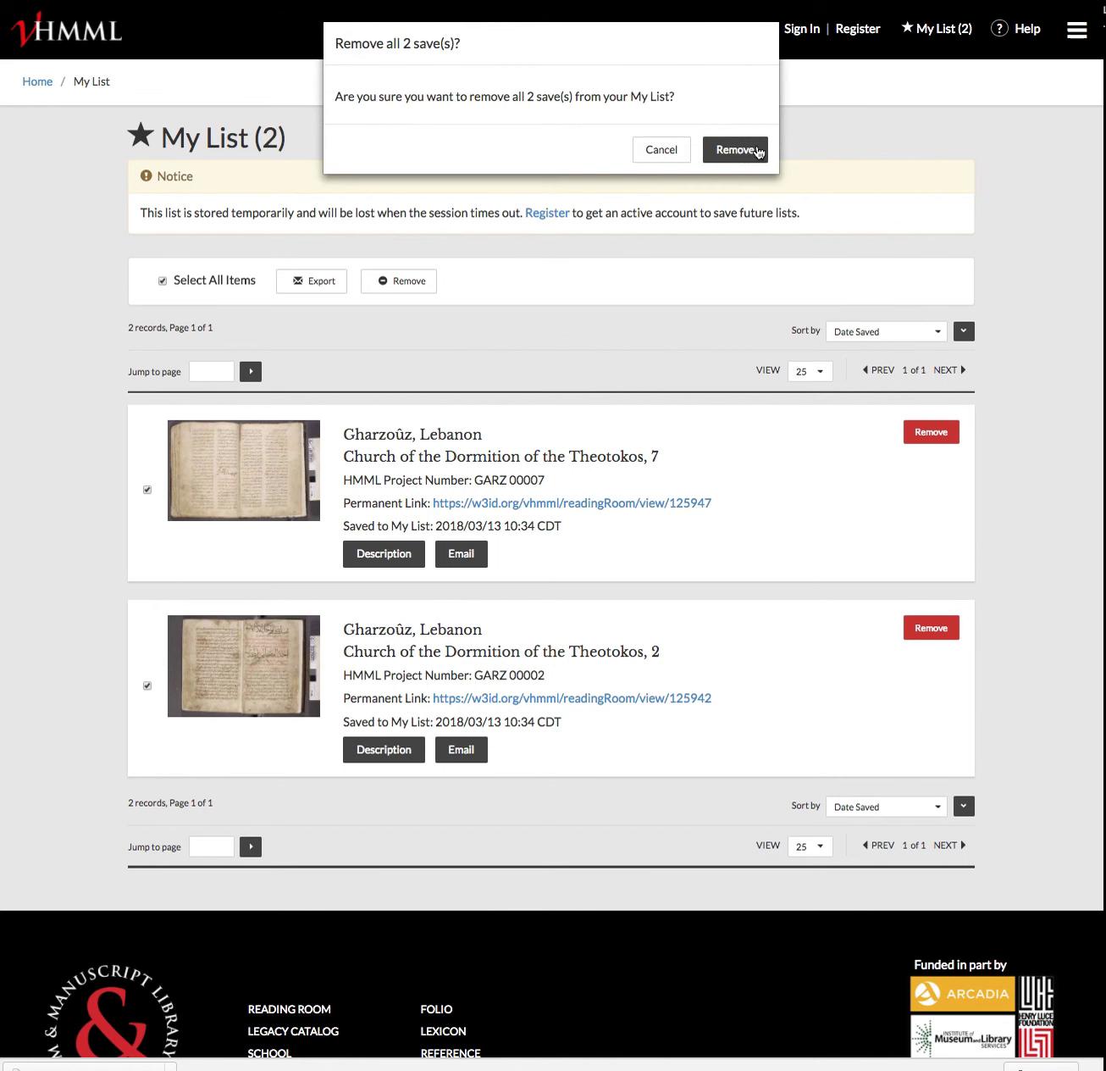
{"action": "left_click", "coordinate": [650, 153]}
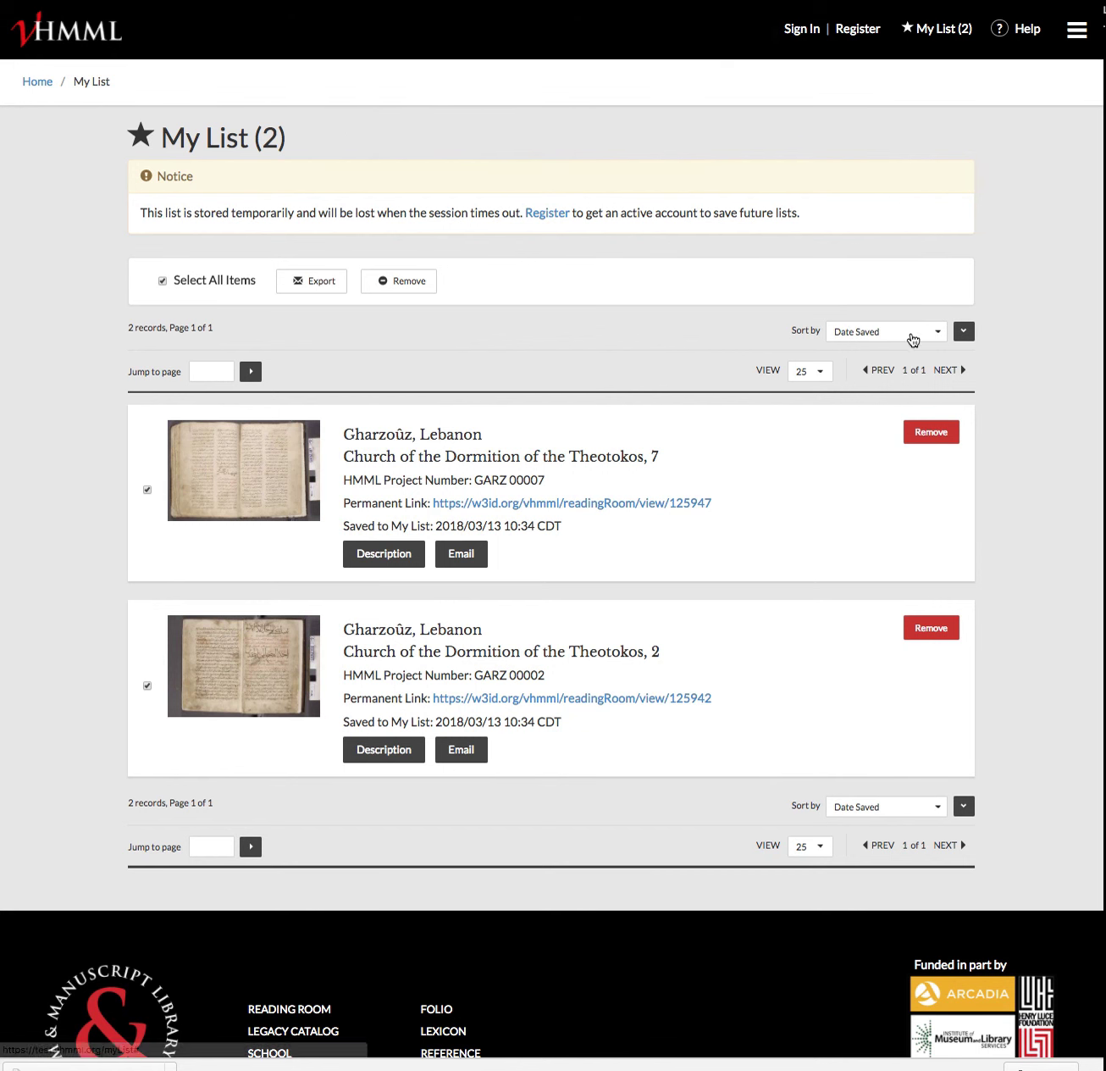
{"action": "left_click", "coordinate": [890, 333]}
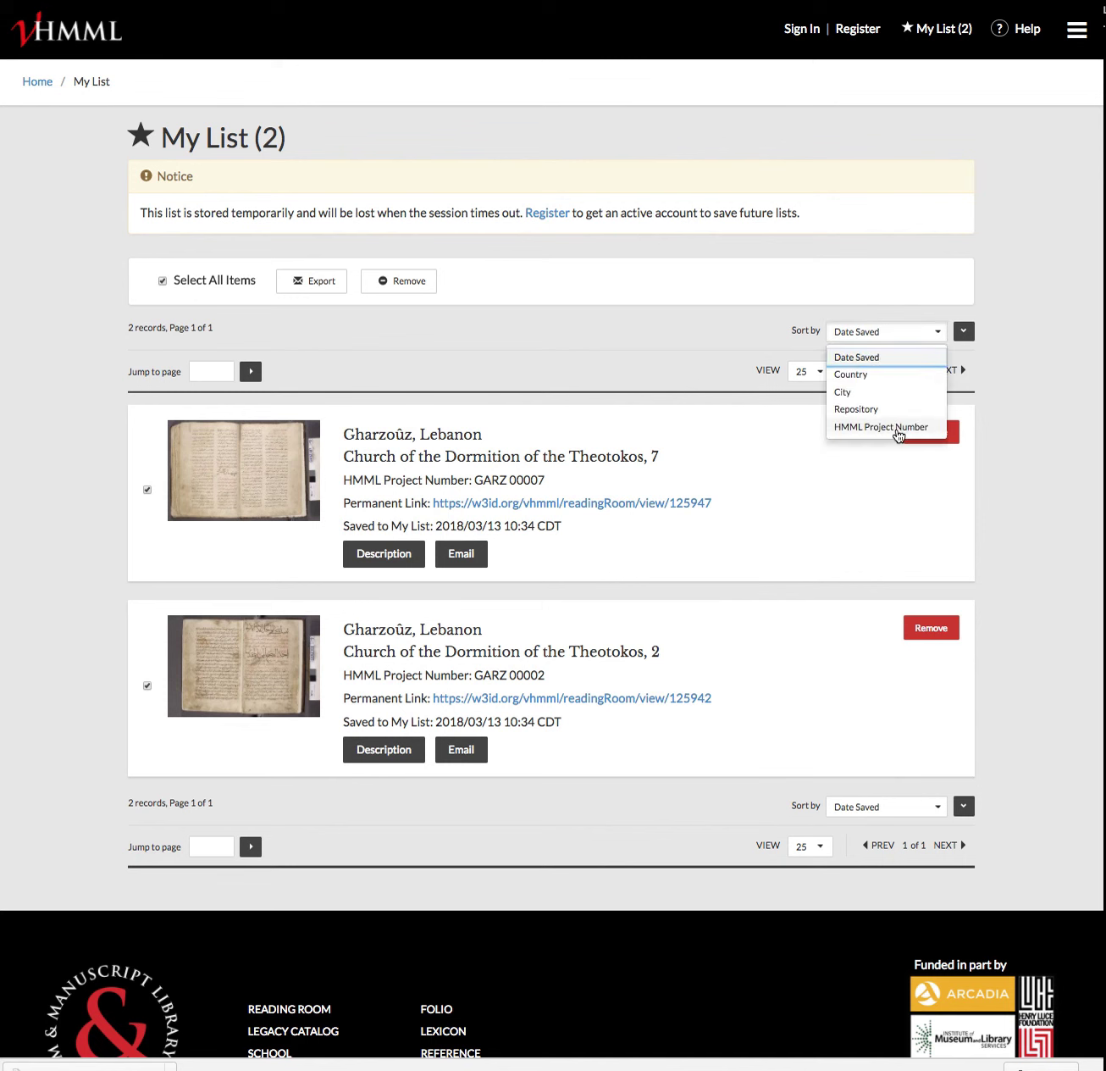
{"action": "left_click", "coordinate": [659, 365]}
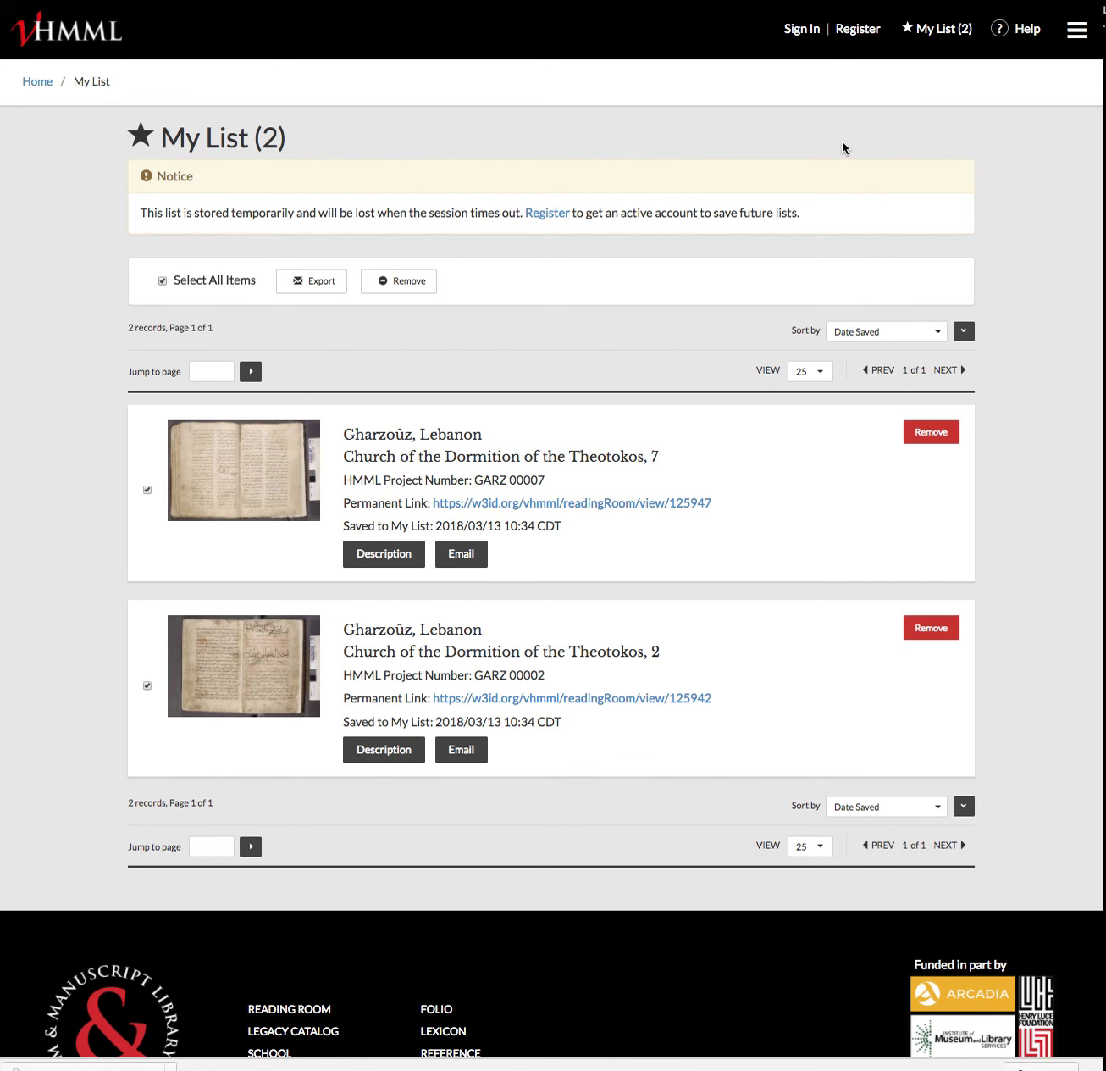
Sign in to the account with its e-mail address and password
{"action": "left_click", "coordinate": [802, 30]}
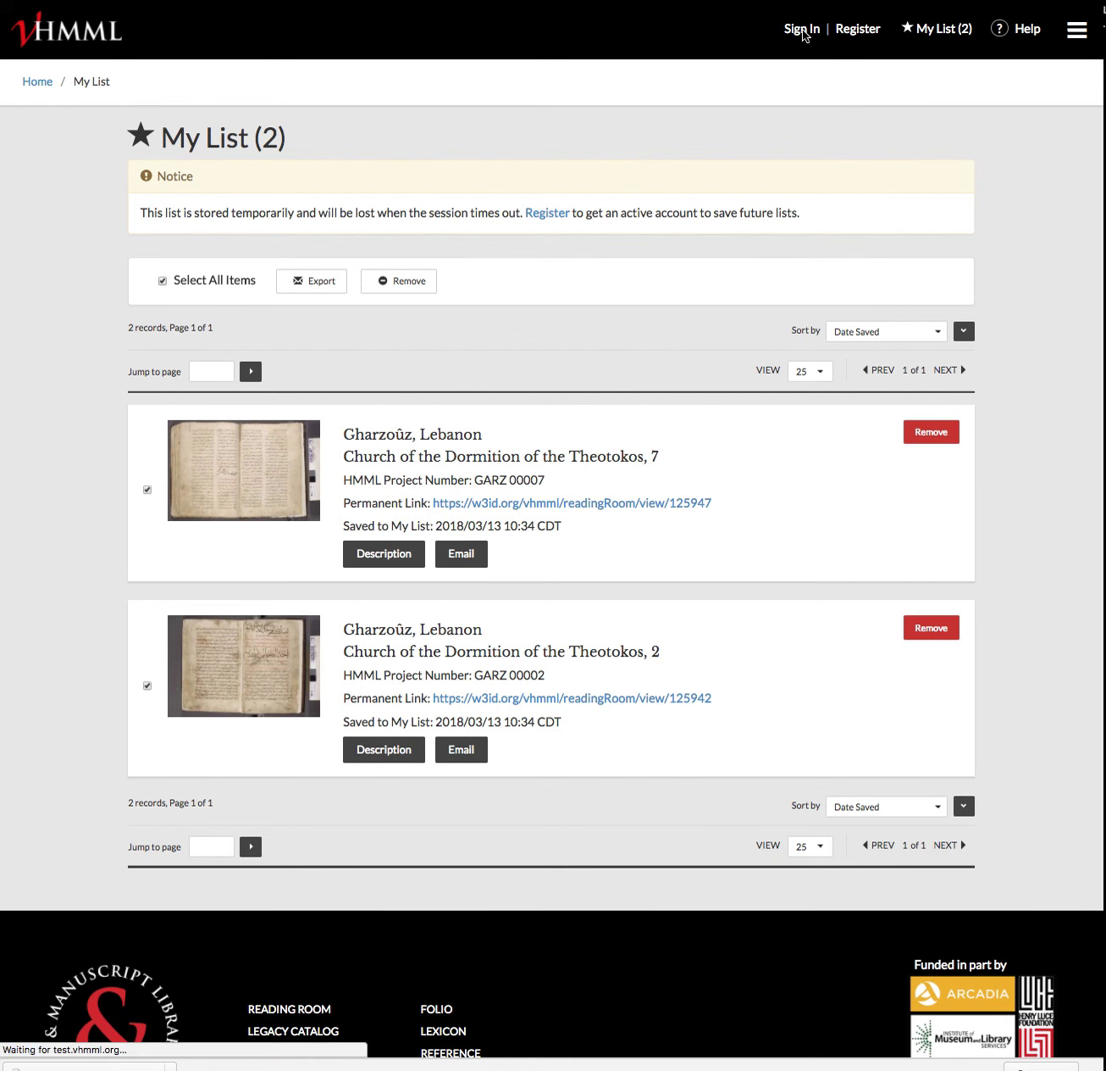
{"action": "left_click", "coordinate": [542, 237]}
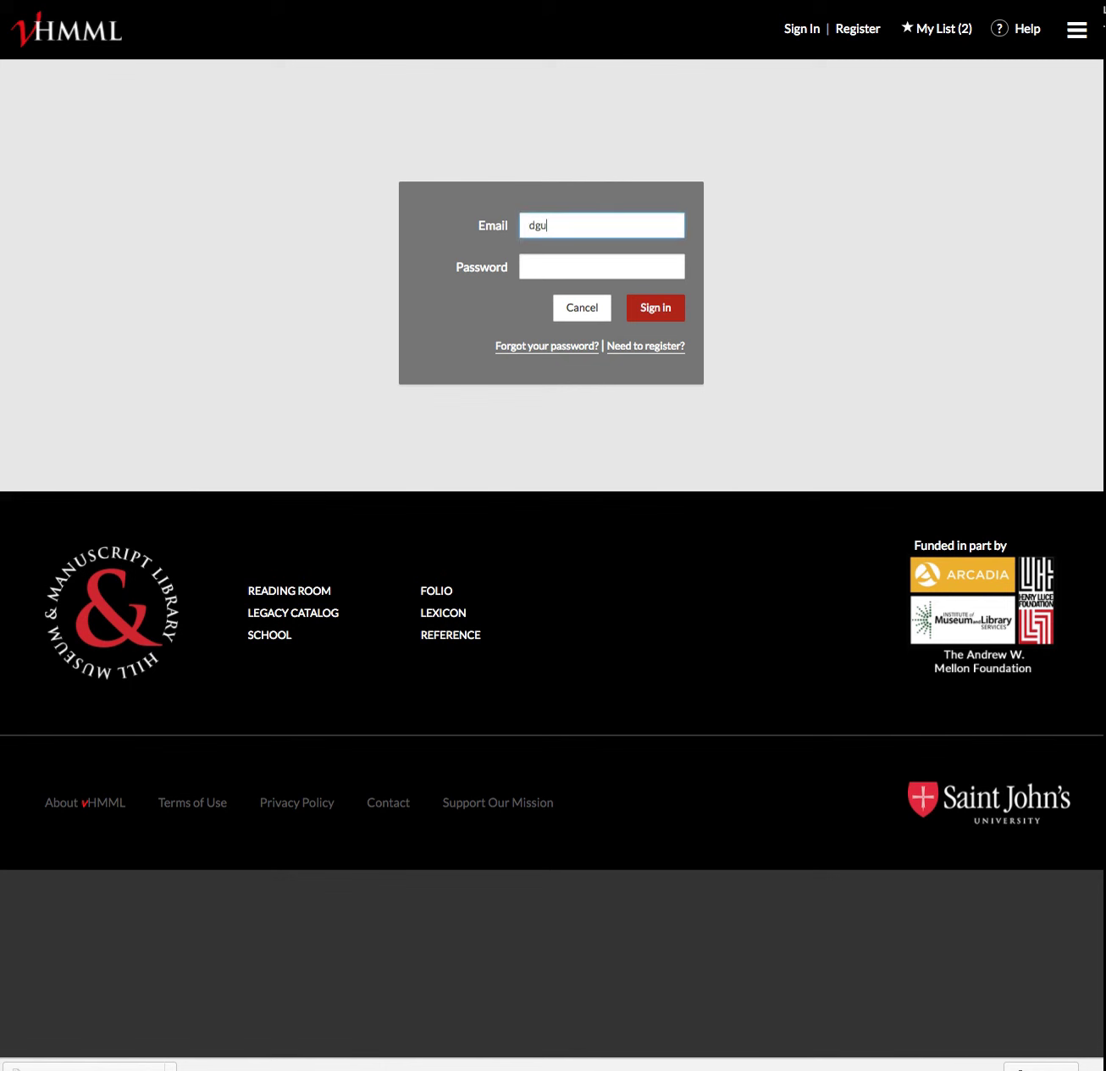
{"action": "left_click", "coordinate": [530, 266]}
{"action": "type", "text": "•••••••••"}
{"action": "left_click", "coordinate": [653, 307]}
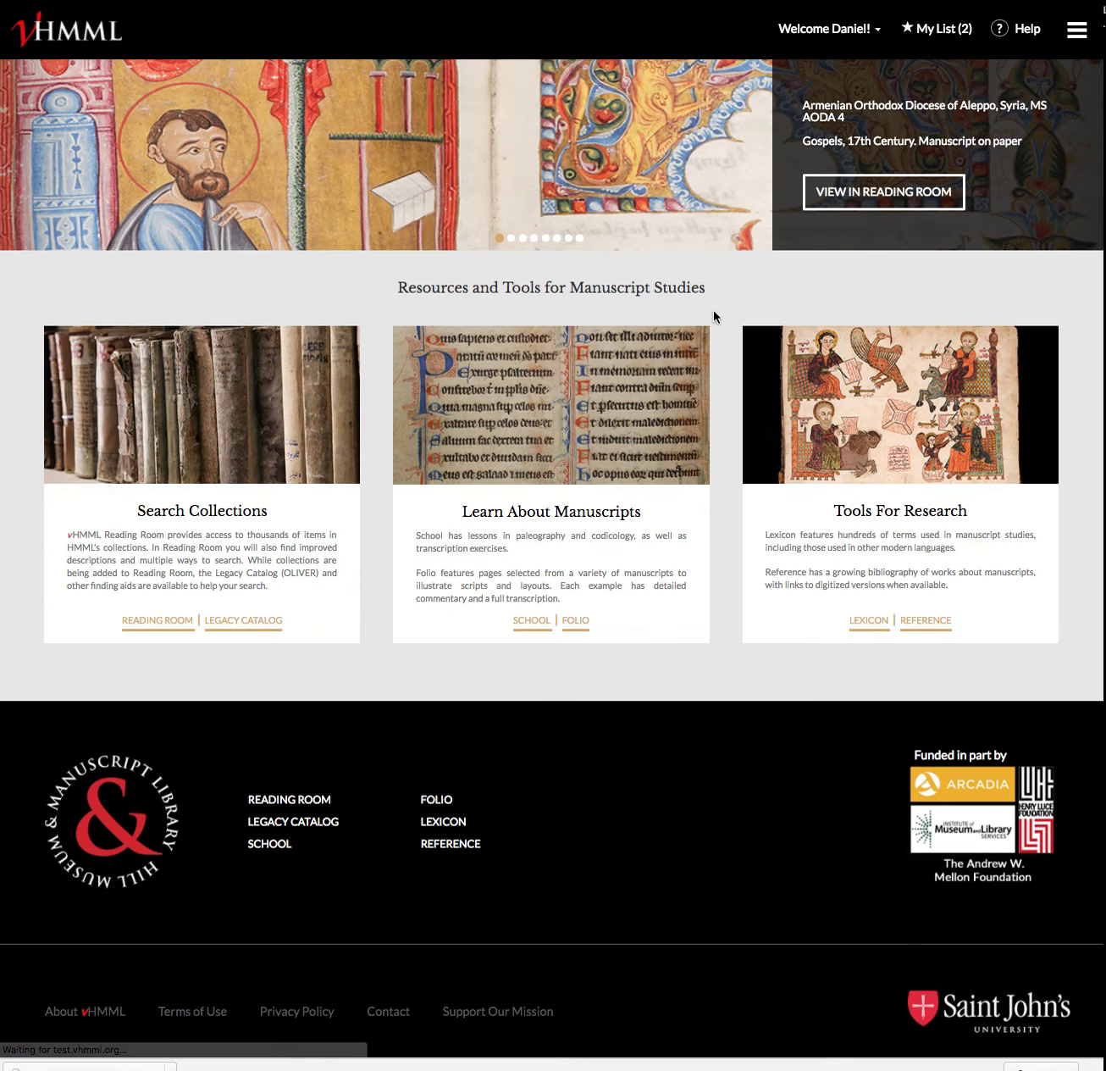
View the signed-in My List showing GARZ 00007 and GARZ 00002 with thumbnails
{"action": "left_click", "coordinate": [954, 34]}
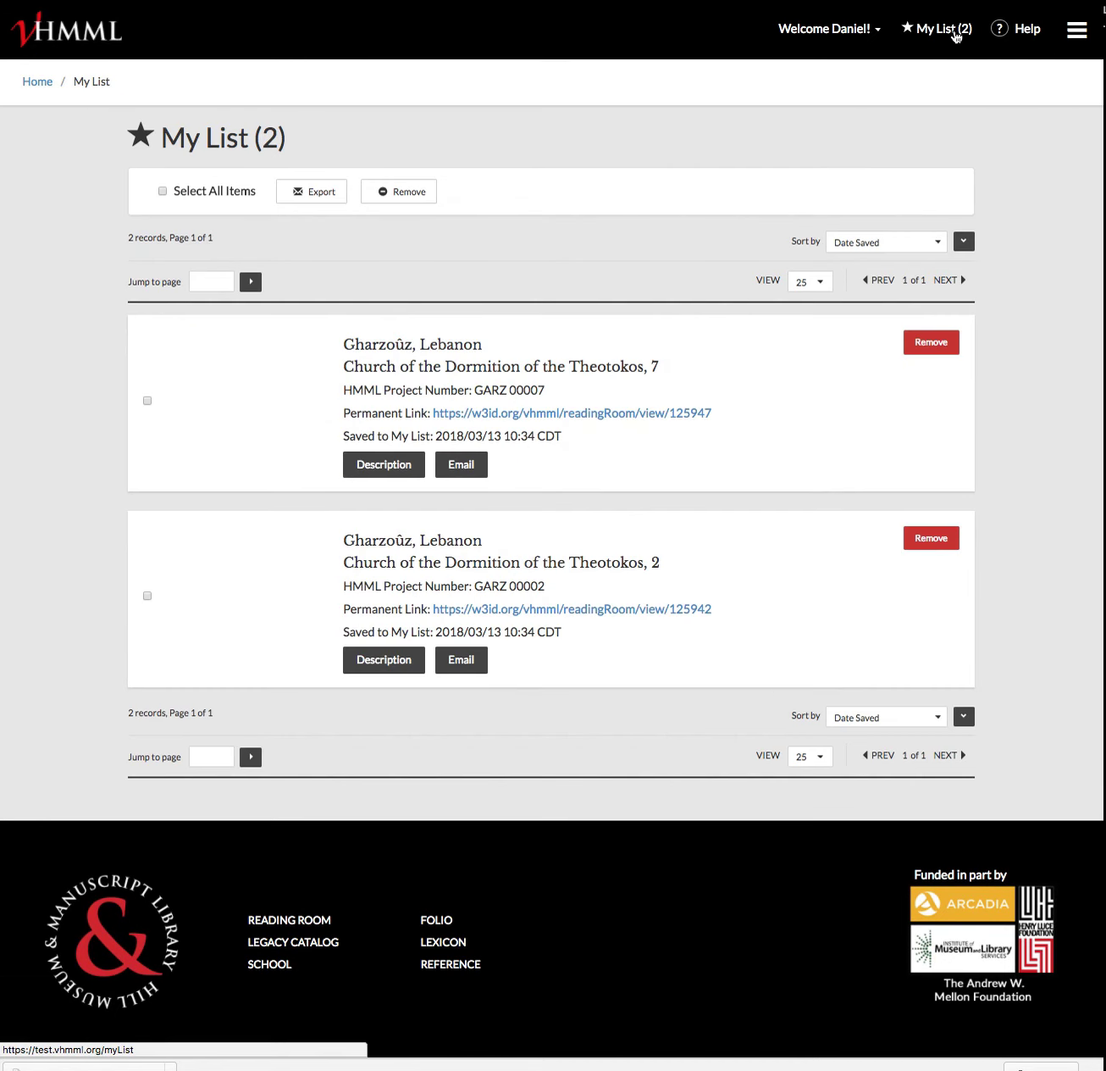
{"action": "scroll", "coordinate": [788, 707], "scroll_direction": "up", "scroll_amount": 1}
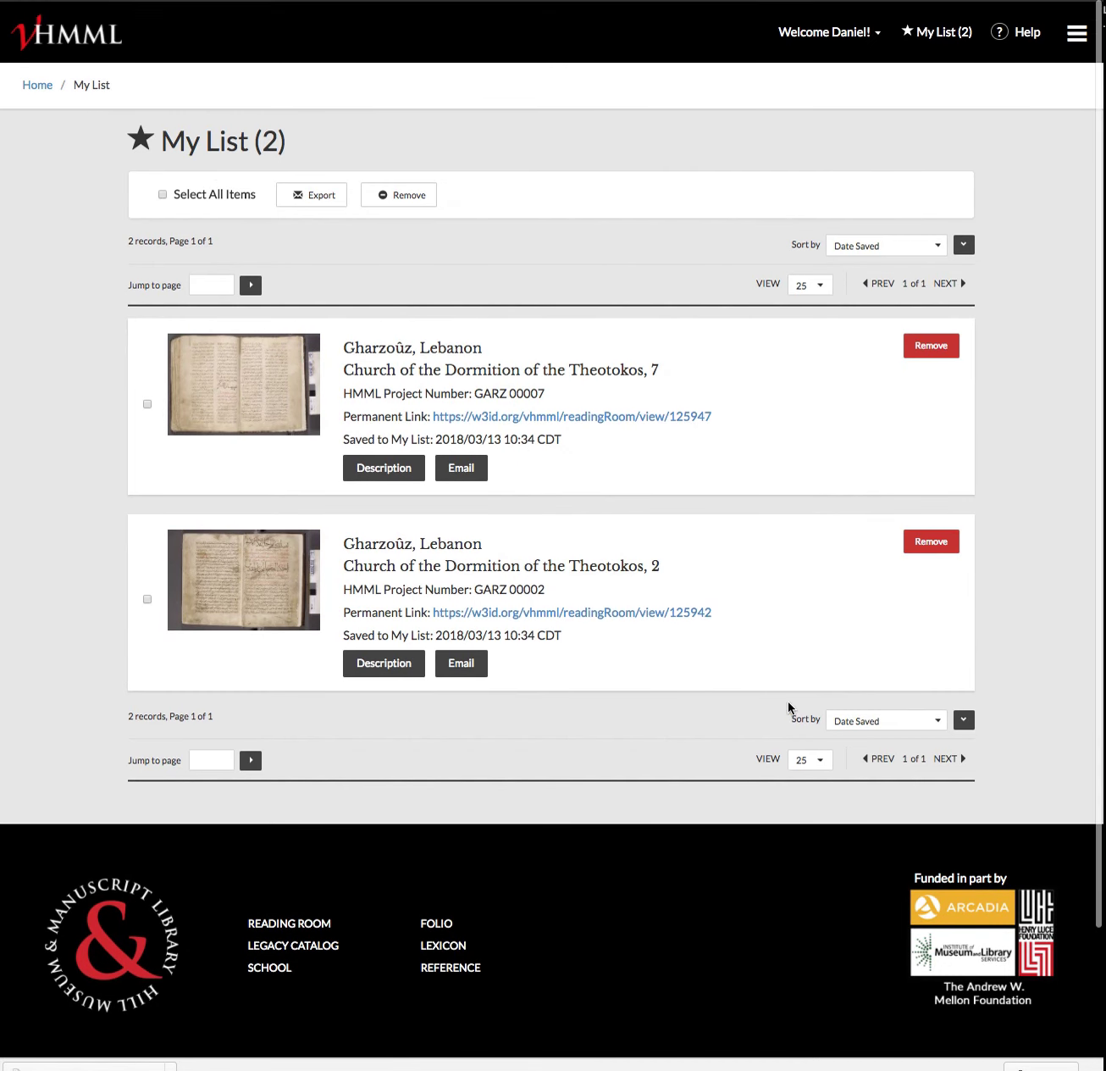
{"action": "scroll", "coordinate": [675, 750], "scroll_direction": "down", "scroll_amount": 3}
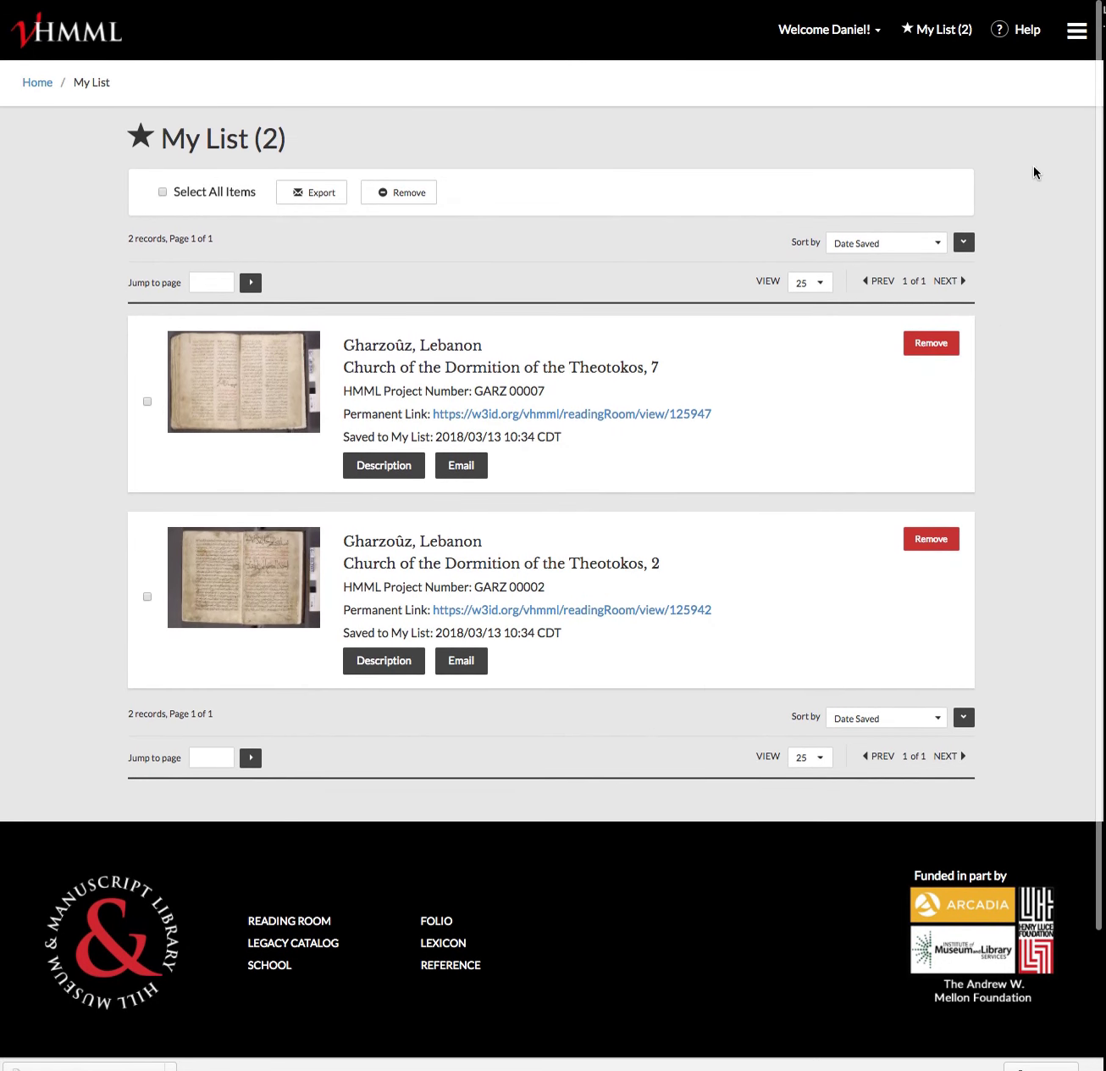
{"action": "scroll", "coordinate": [1033, 172], "scroll_direction": "down", "scroll_amount": 1}
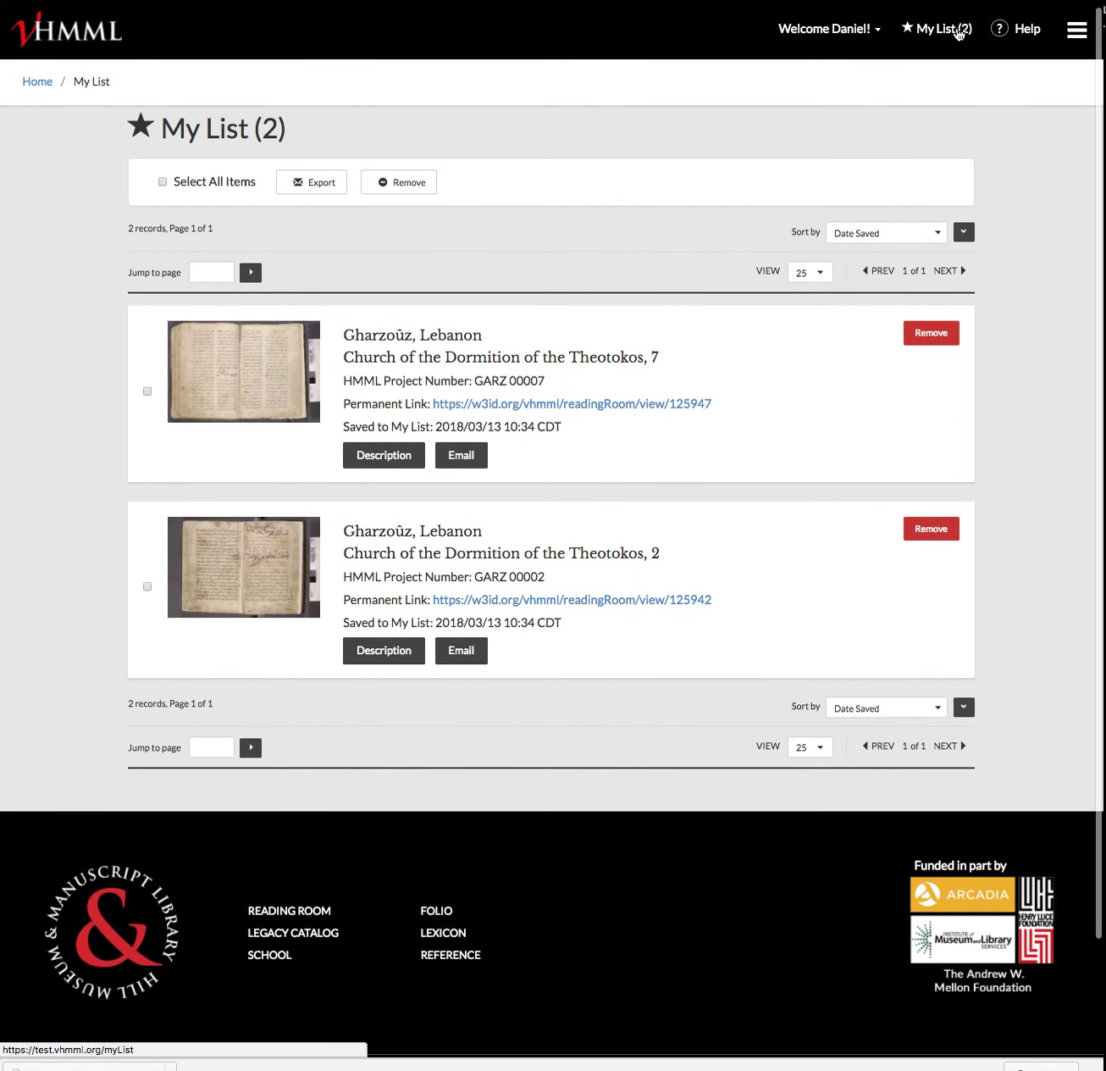
{"action": "left_click", "coordinate": [856, 37]}
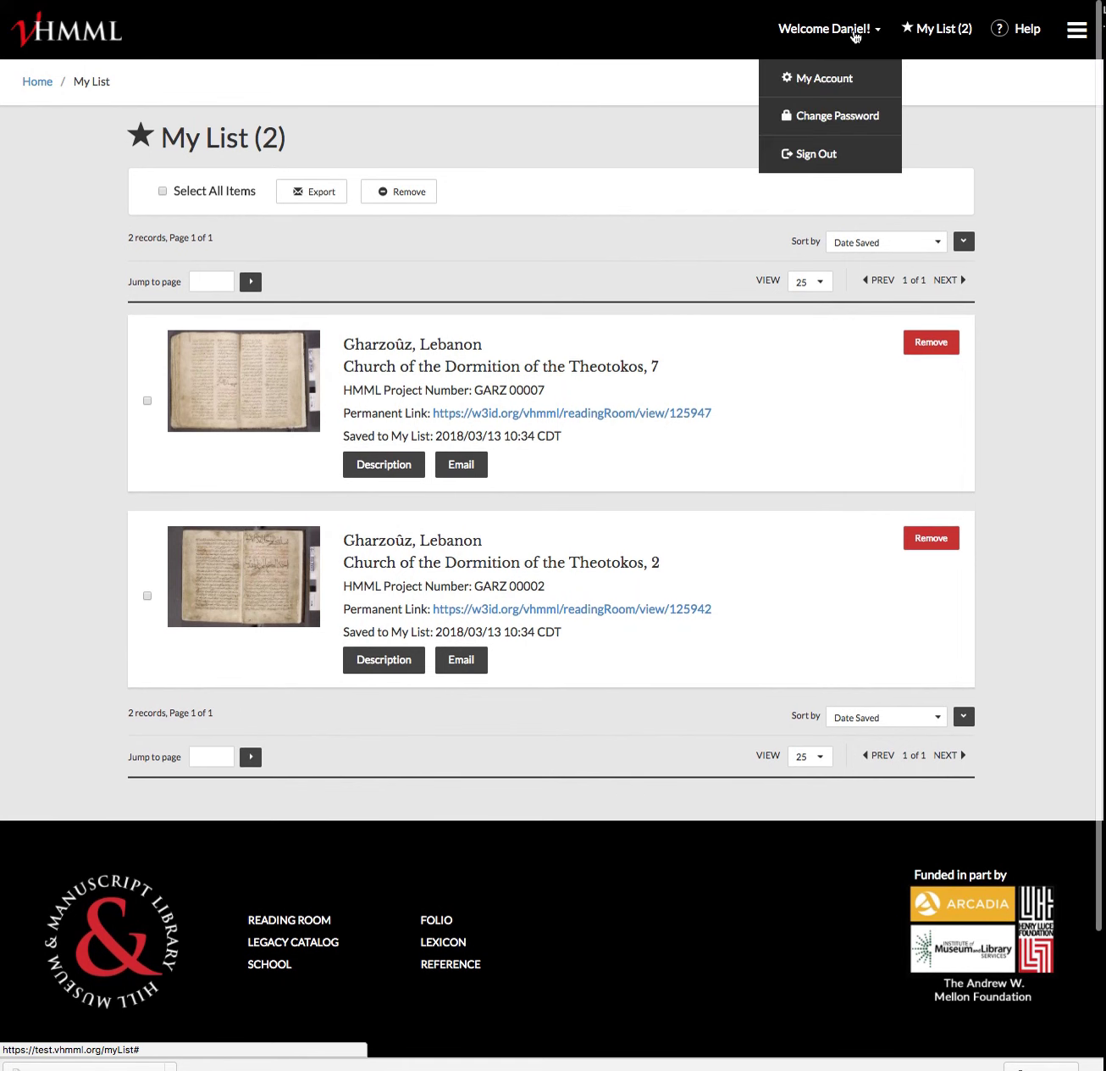
{"action": "left_click", "coordinate": [813, 155]}
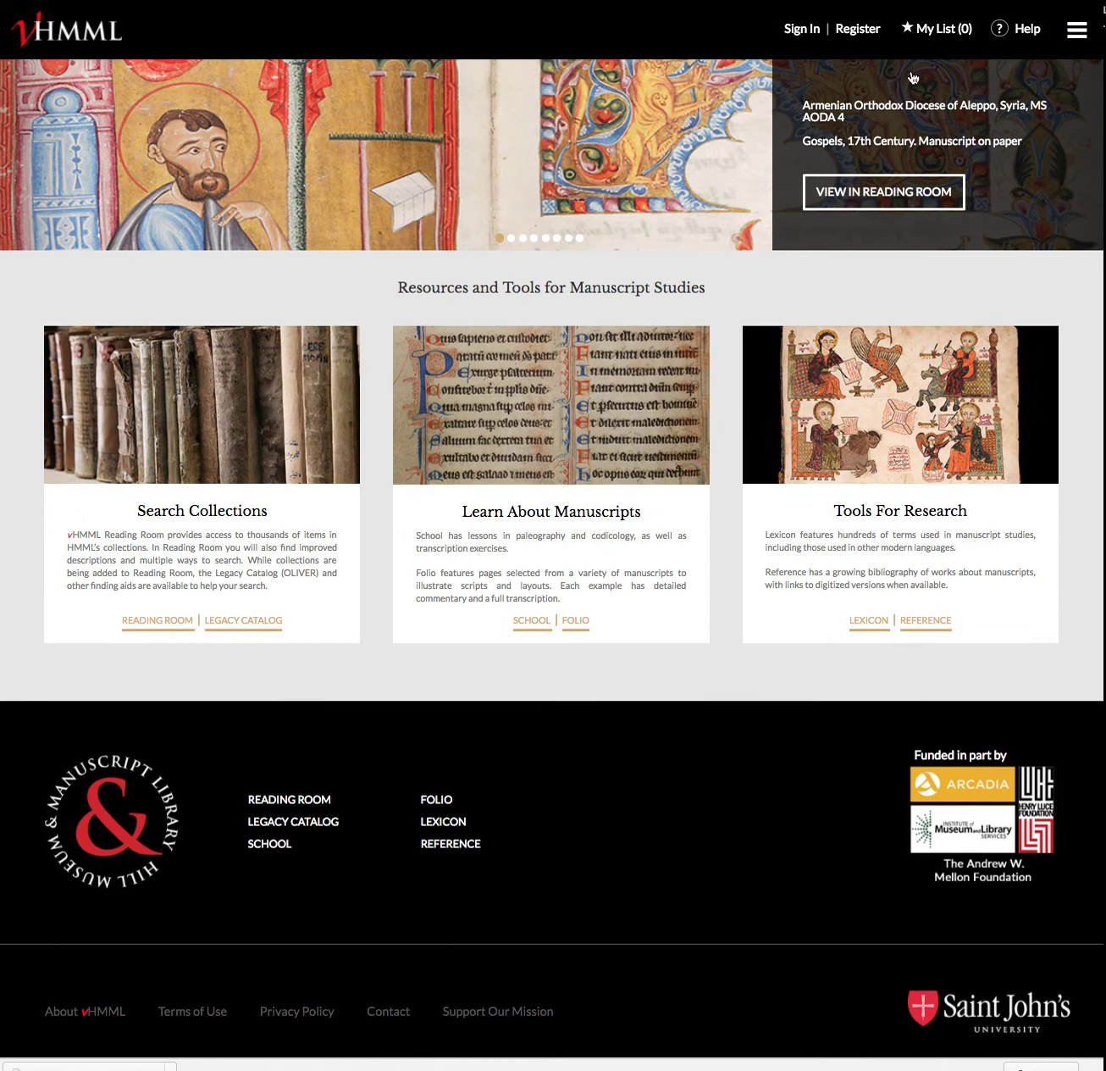
{"action": "left_click", "coordinate": [796, 34]}
{"action": "left_click", "coordinate": [578, 225]}
{"action": "key", "text": "Tab"}
{"action": "type", "text": "•••••••••"}
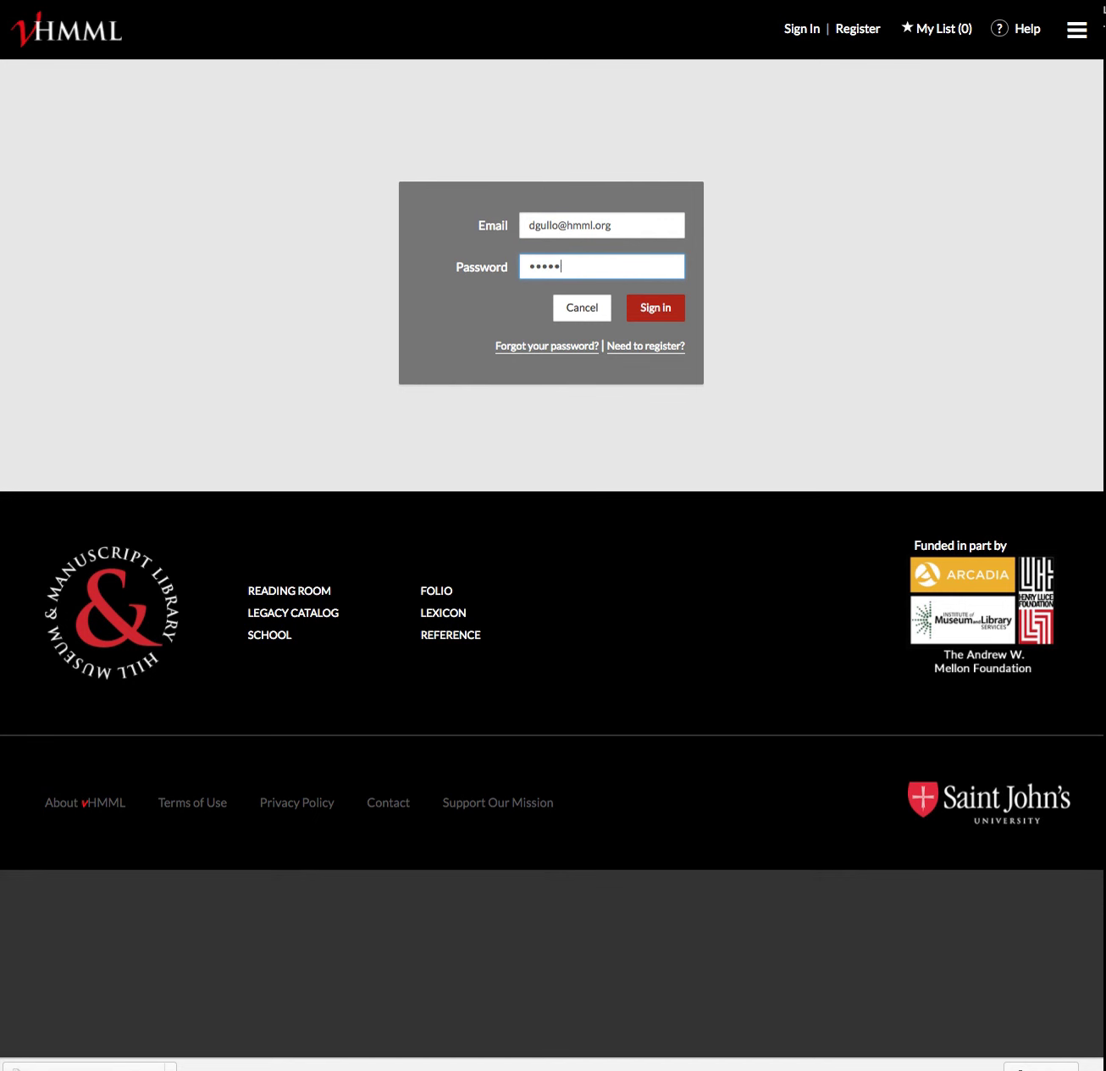
{"action": "left_click", "coordinate": [652, 310]}
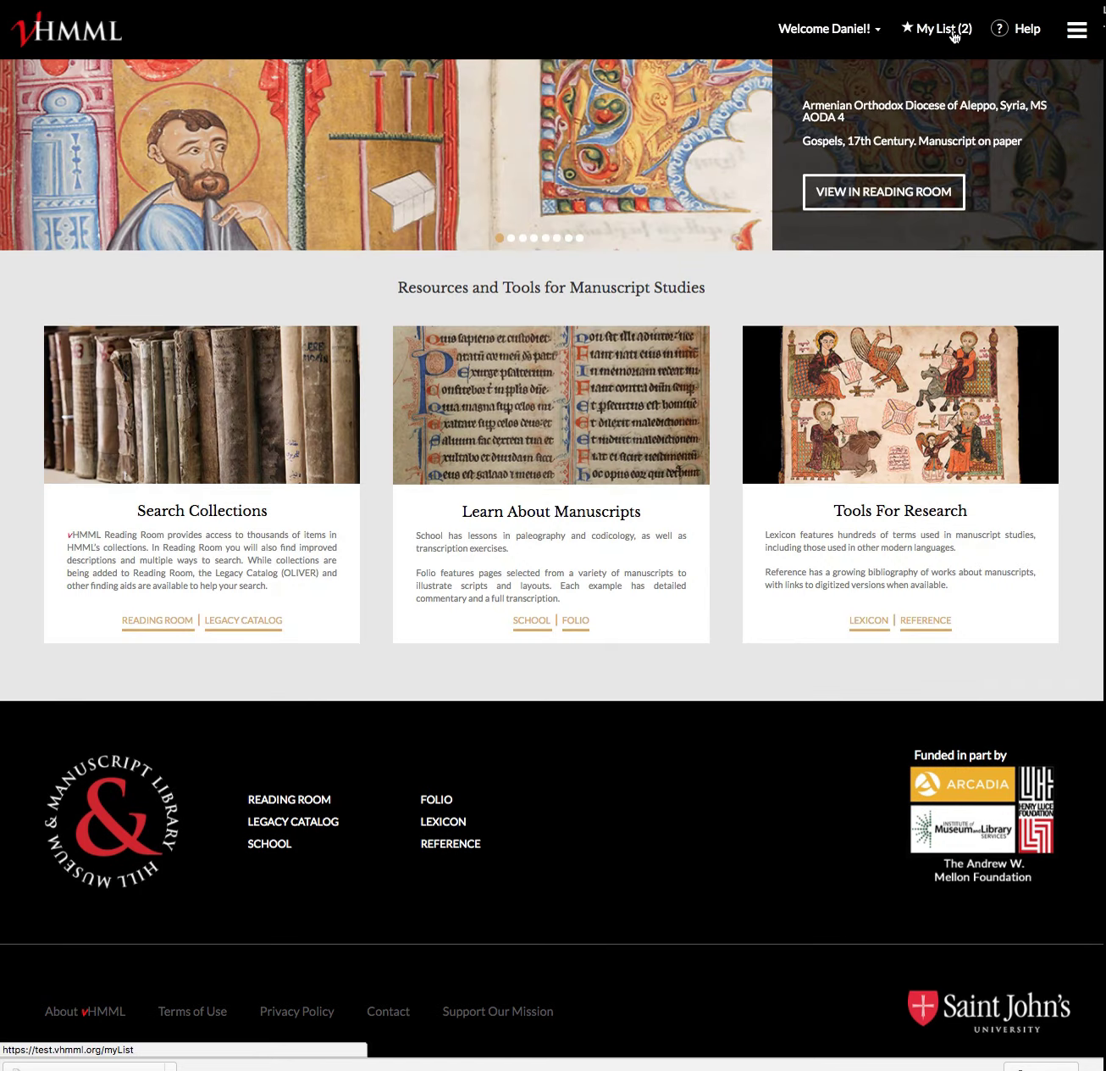
{"action": "left_click", "coordinate": [950, 32]}
{"action": "scroll", "coordinate": [1036, 543], "scroll_direction": "down", "scroll_amount": 3}
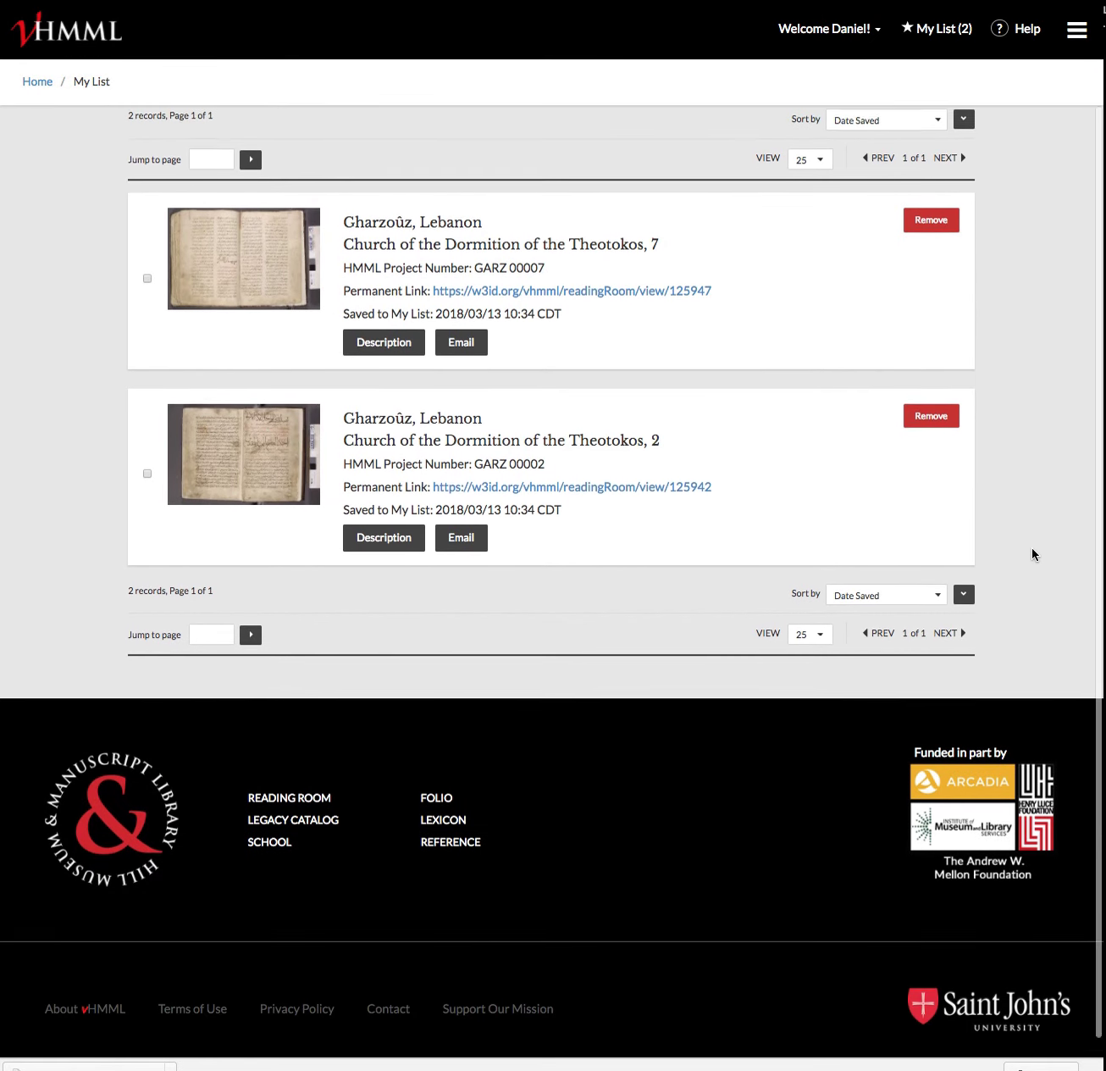
{"action": "scroll", "coordinate": [1031, 547], "scroll_direction": "up", "scroll_amount": 3}
{"action": "scroll", "coordinate": [1032, 547], "scroll_direction": "down", "scroll_amount": 1}
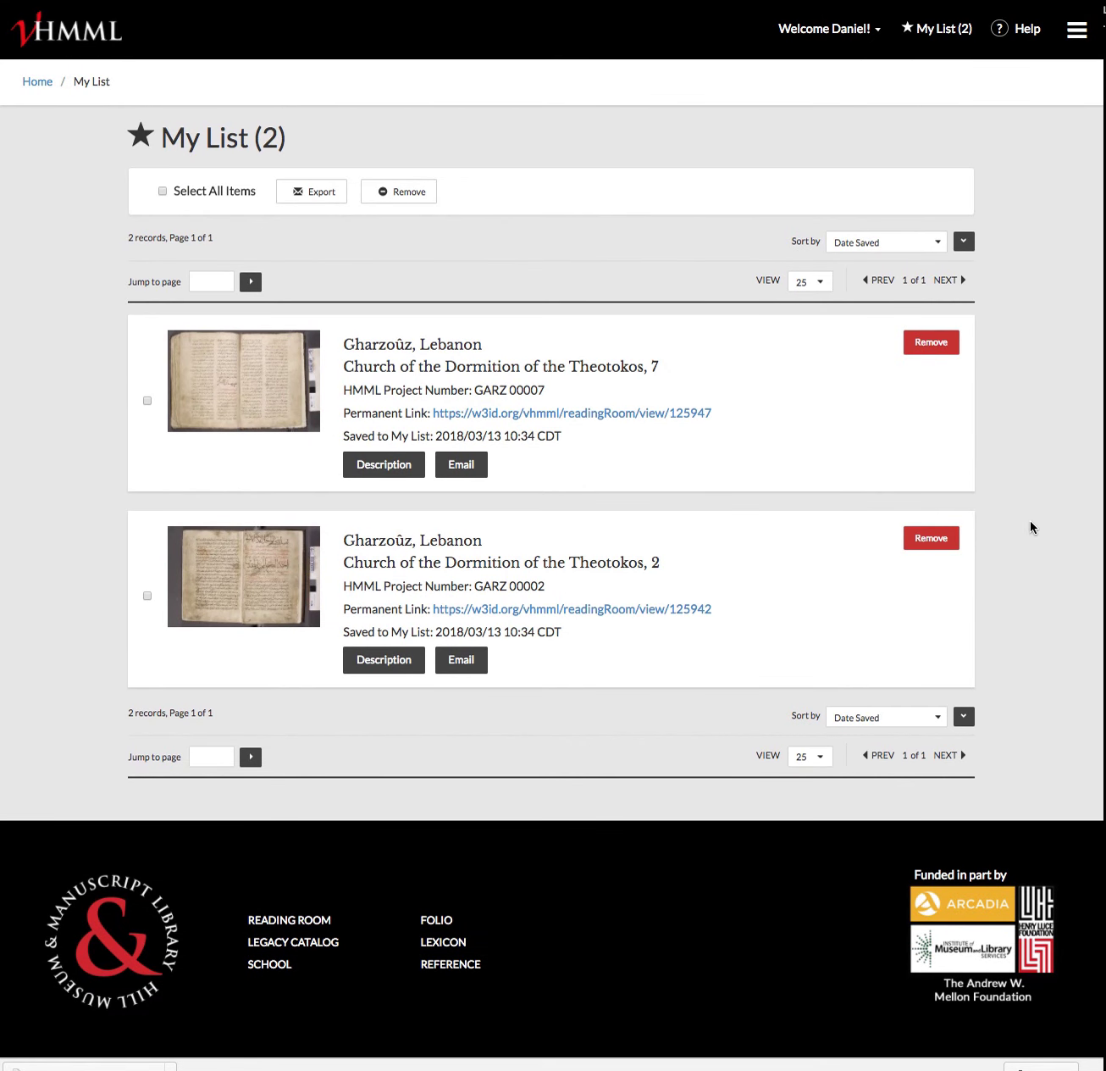